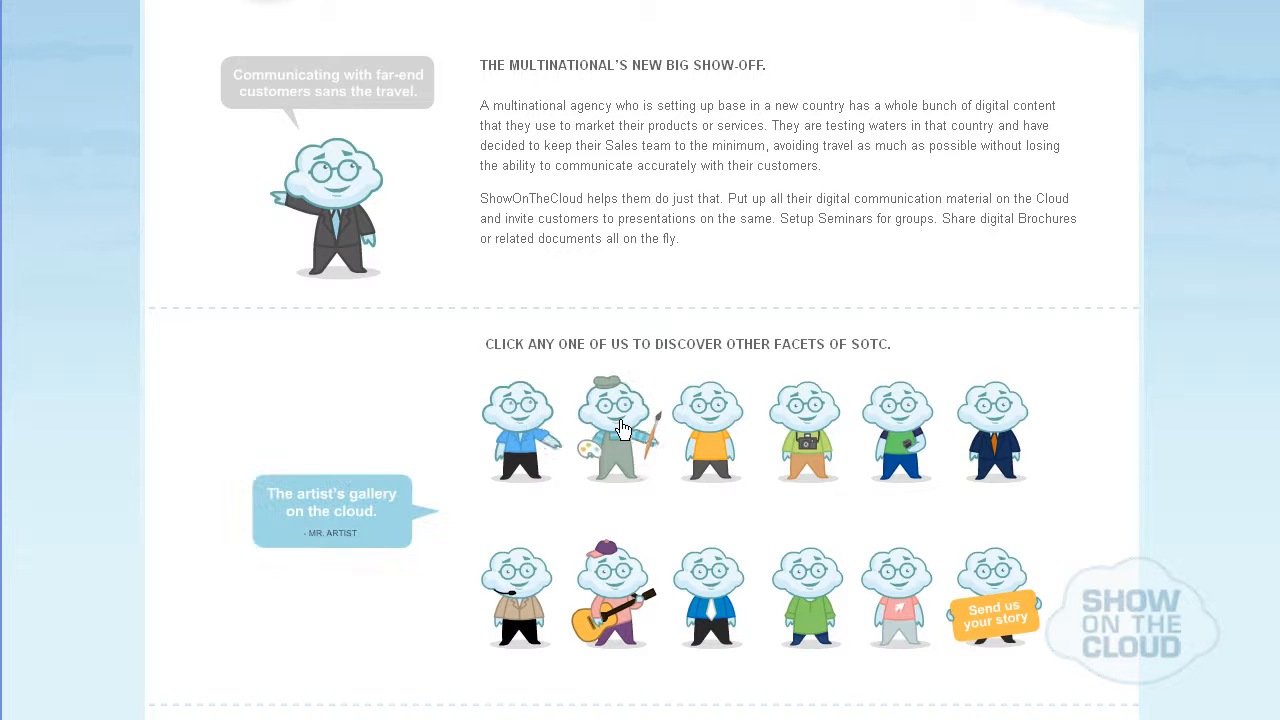
# Examine the character stories on the home page and page through the feature slides up to the ALT. TAB slide.
pyautogui.moveTo(815, 422)
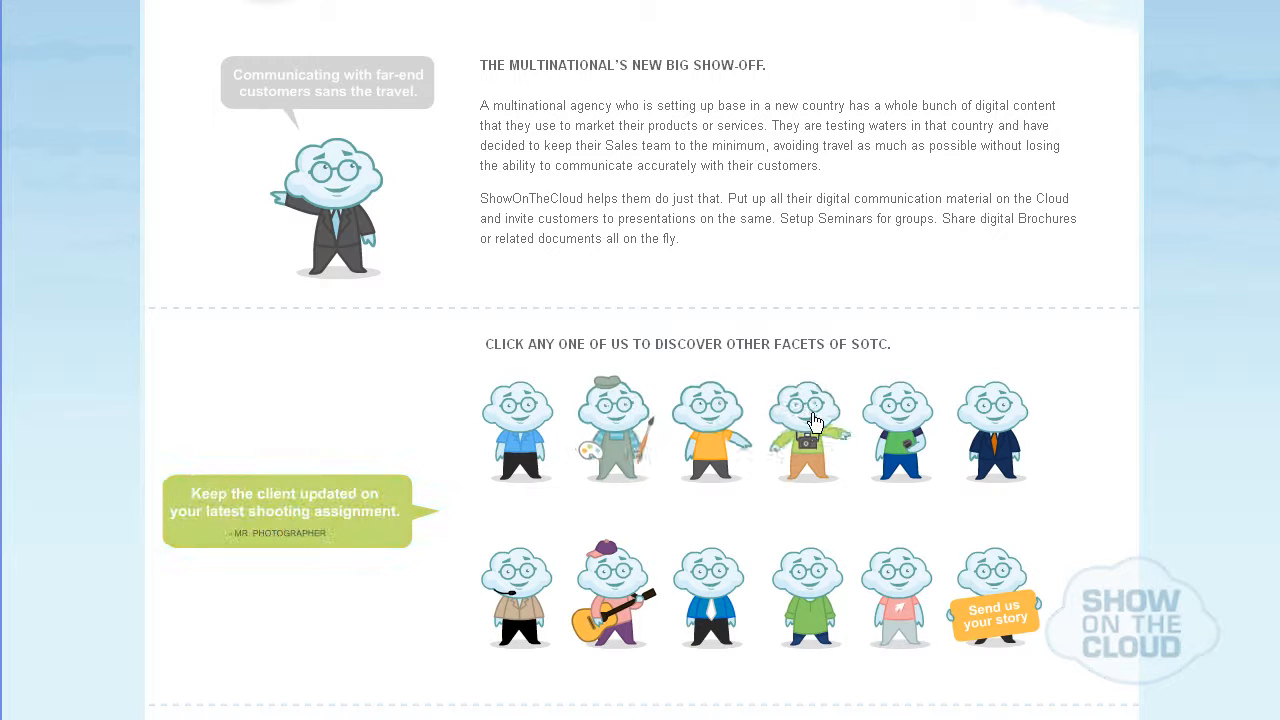
pyautogui.moveTo(978, 428)
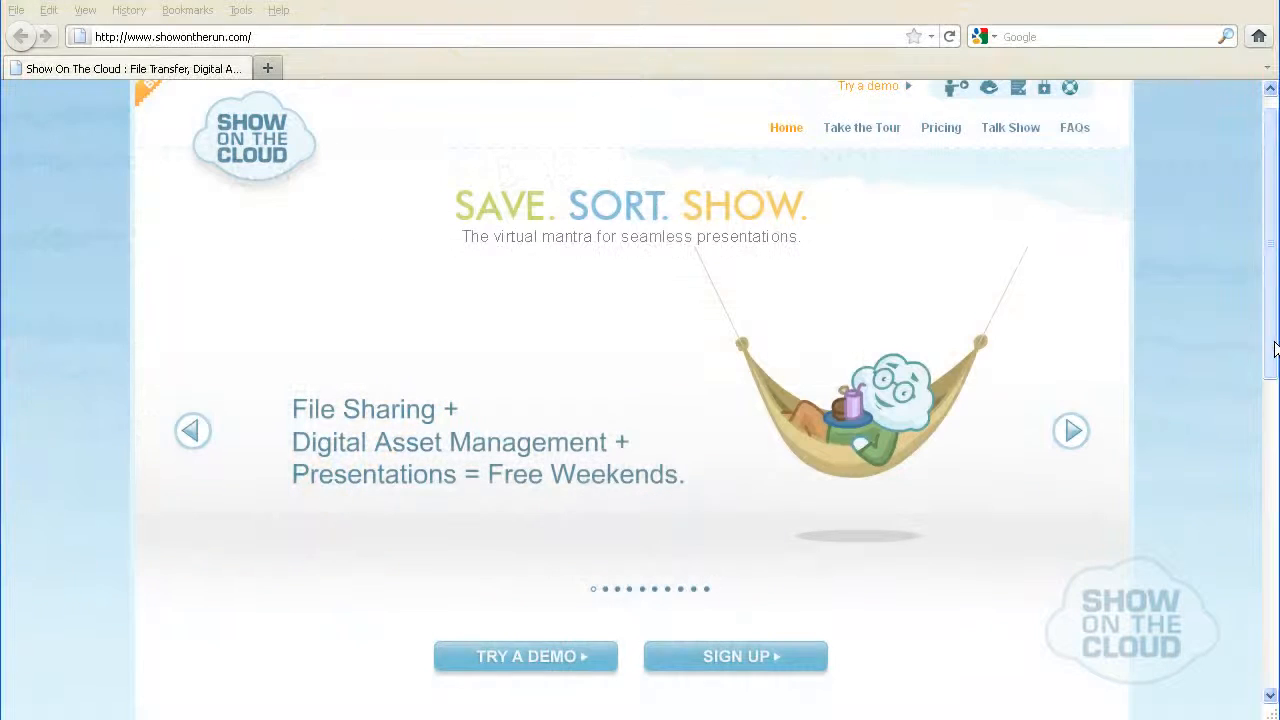
pyautogui.moveTo(1274, 347); pyautogui.dragTo(1274, 295)
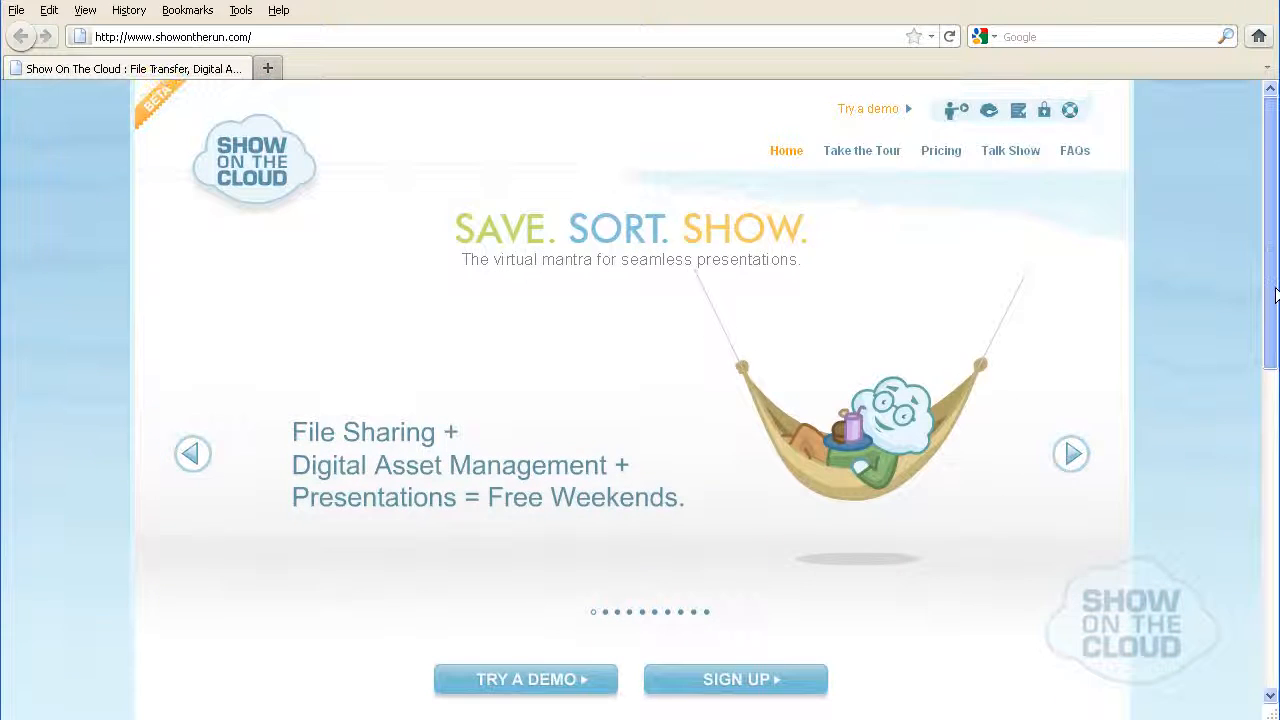
pyautogui.click(1073, 464)
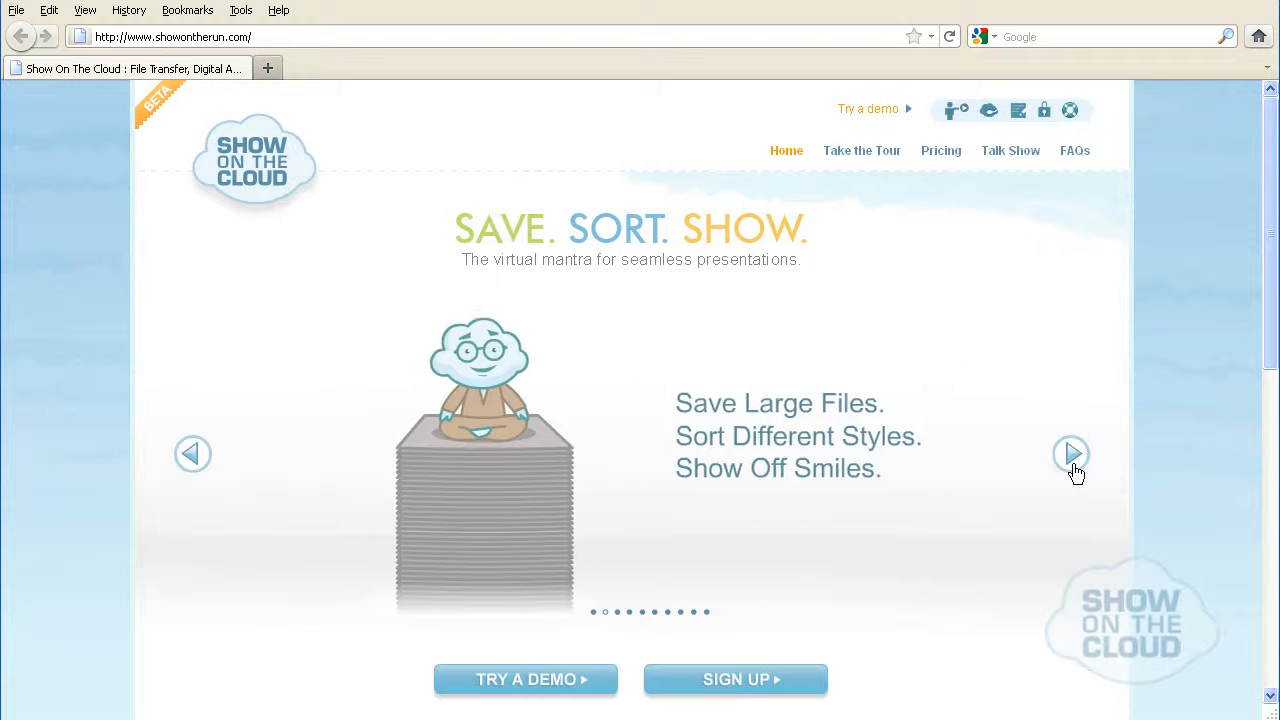
pyautogui.click(1073, 464)
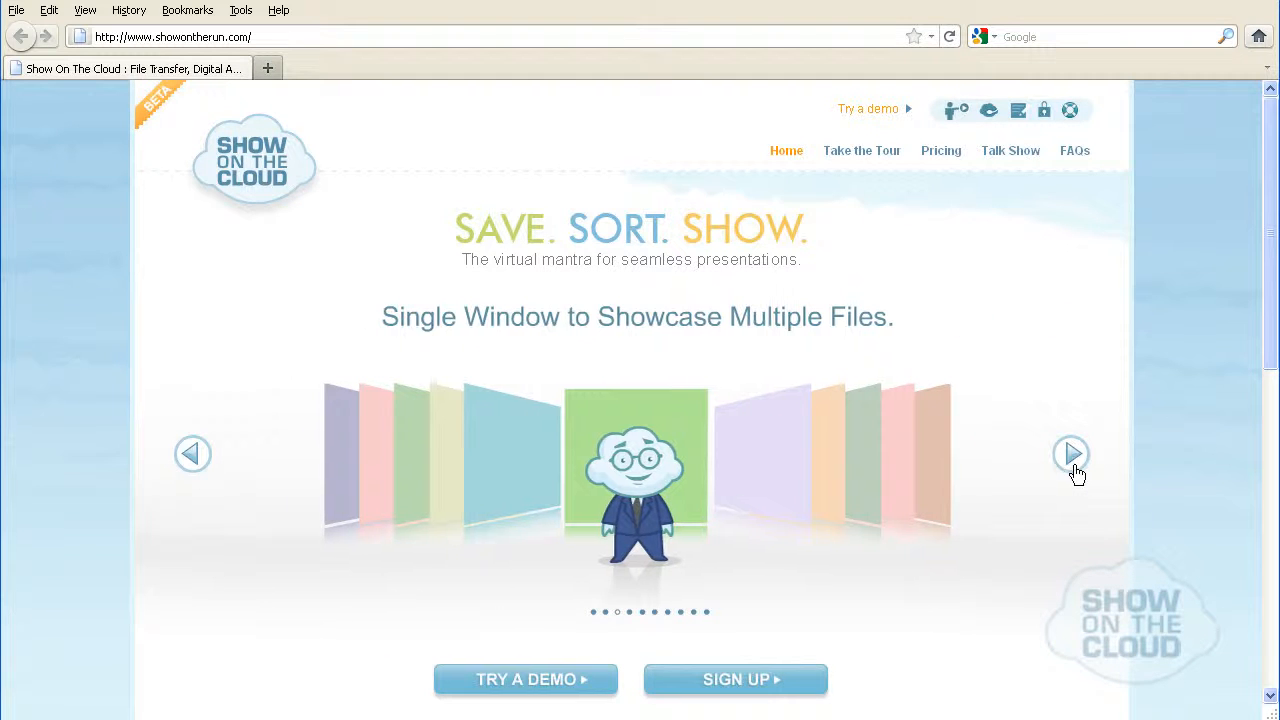
pyautogui.click(1075, 467)
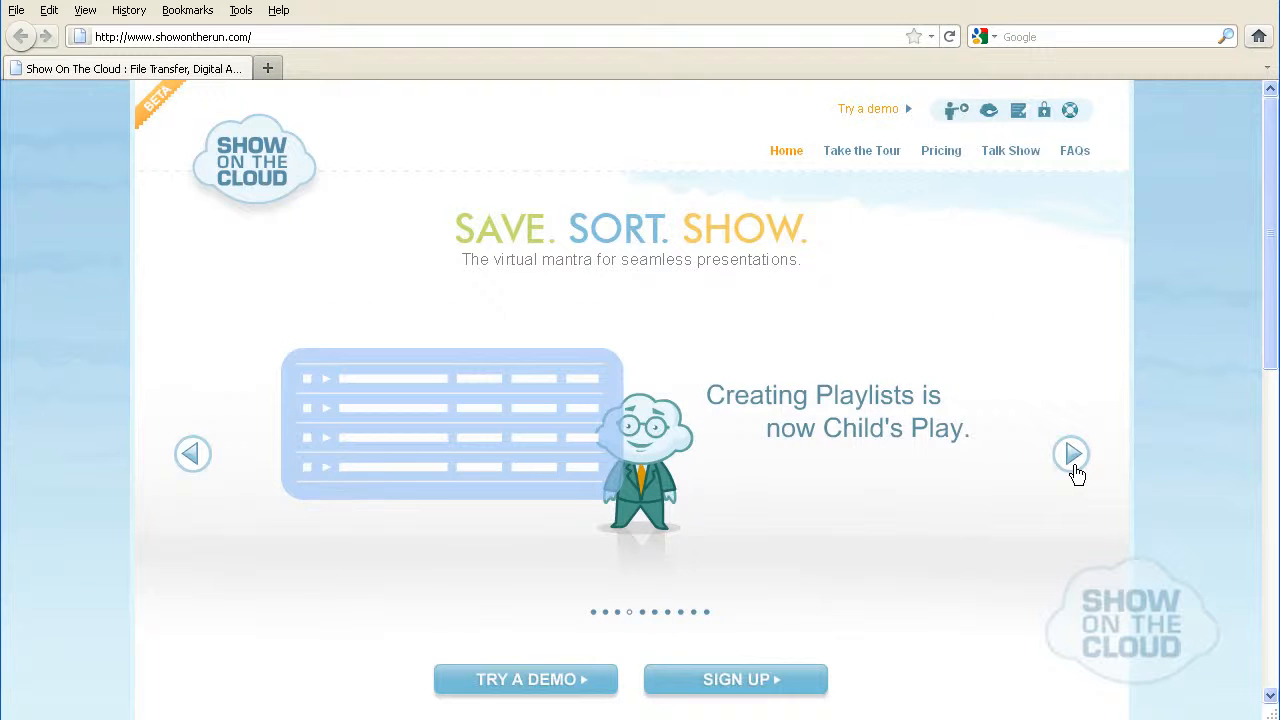
pyautogui.click(1075, 466)
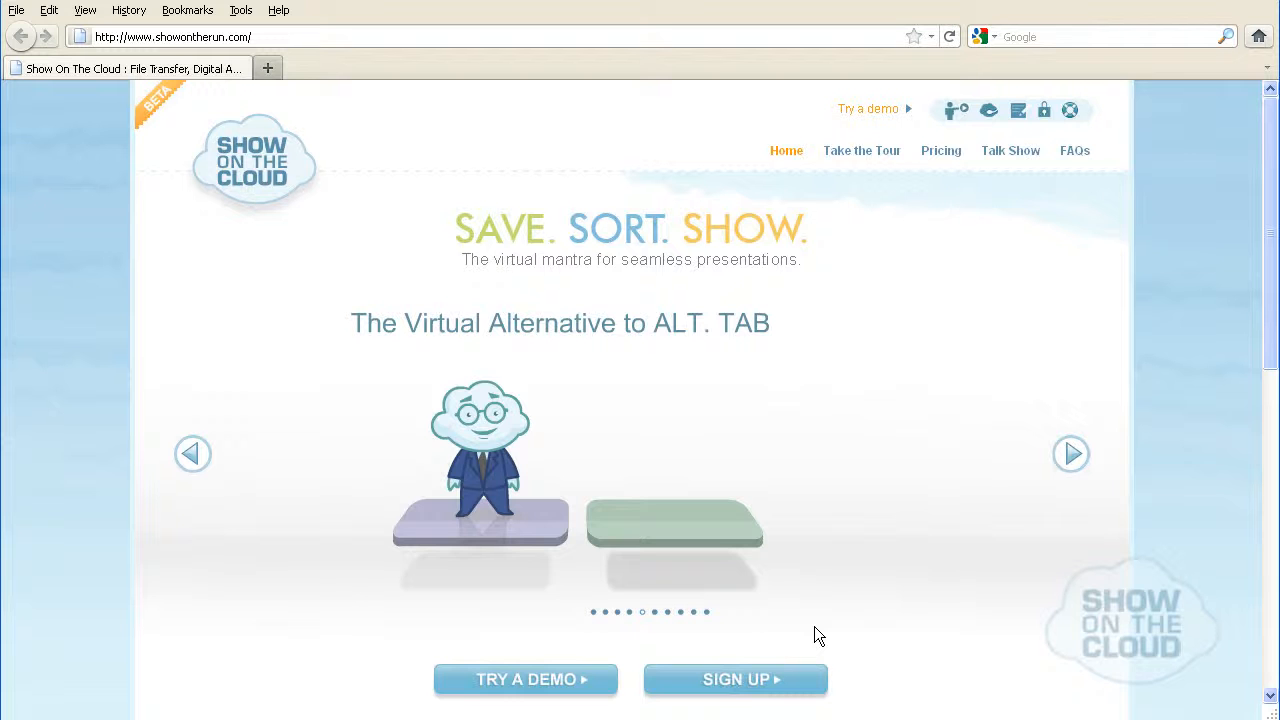
# Open the sign-up form and enter the administrator's name, e-mail address, account password and password confirmation.
pyautogui.click(737, 680)
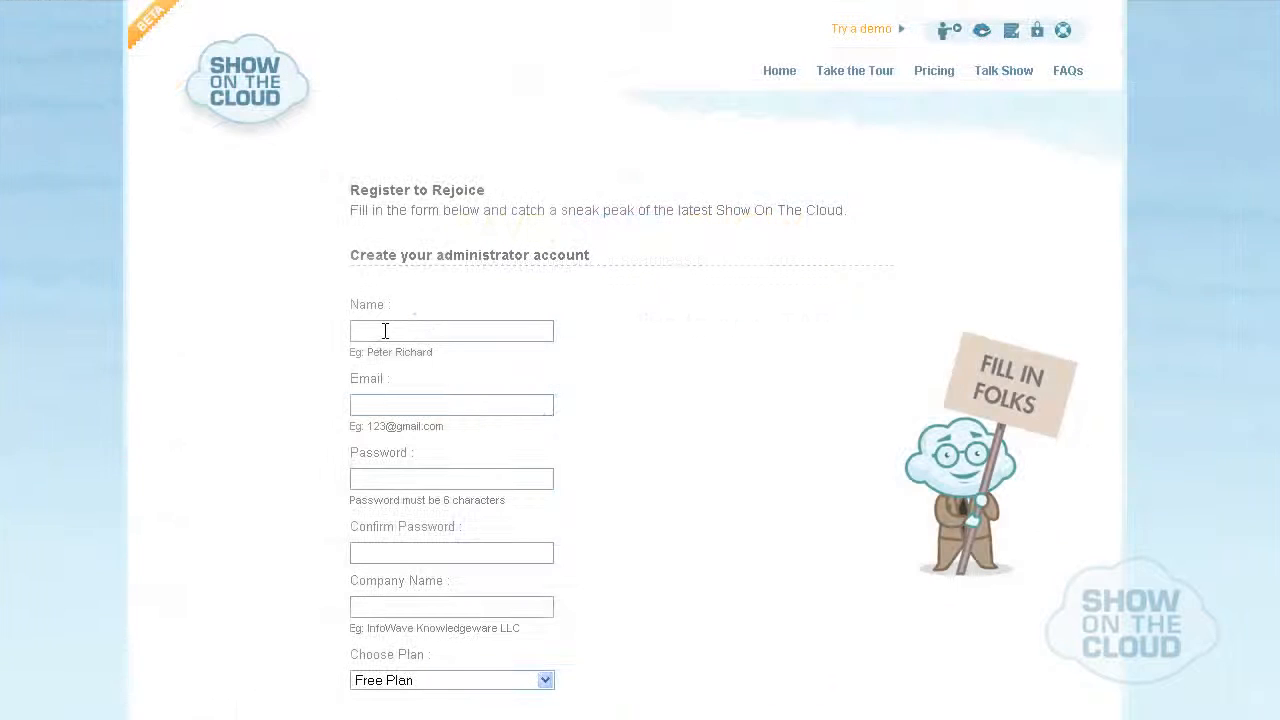
pyautogui.click(385, 331)
pyautogui.write('Robert')
pyautogui.press('Tab')
pyautogui.press('Tab')
pyautogui.write('•••••••')
pyautogui.press('Tab')
pyautogui.write('•••••••')
# Enter InfoWave Knowledgeware LLC as the company name and keep the Free Plan.
pyautogui.press('Tab')
pyautogui.write('In')
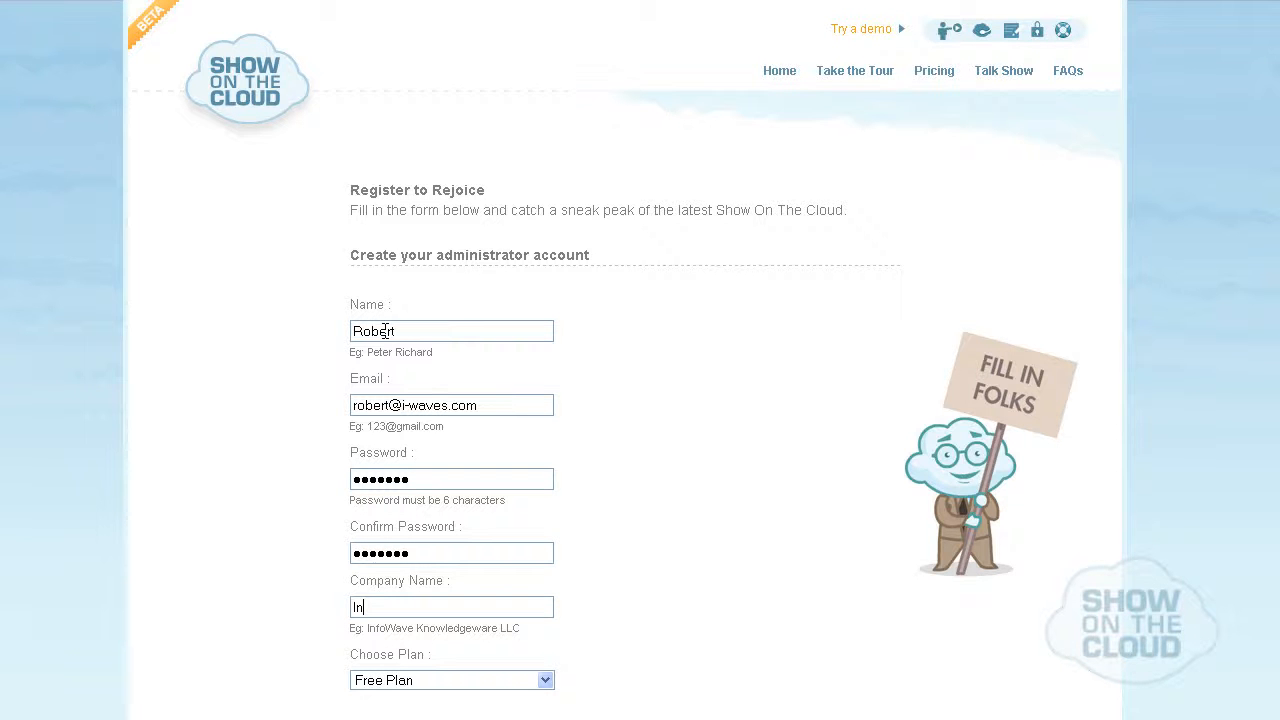
pyautogui.write('foWave Knowledgeware LLC')
pyautogui.scroll(-2, 480, 480)
pyautogui.click(546, 566)
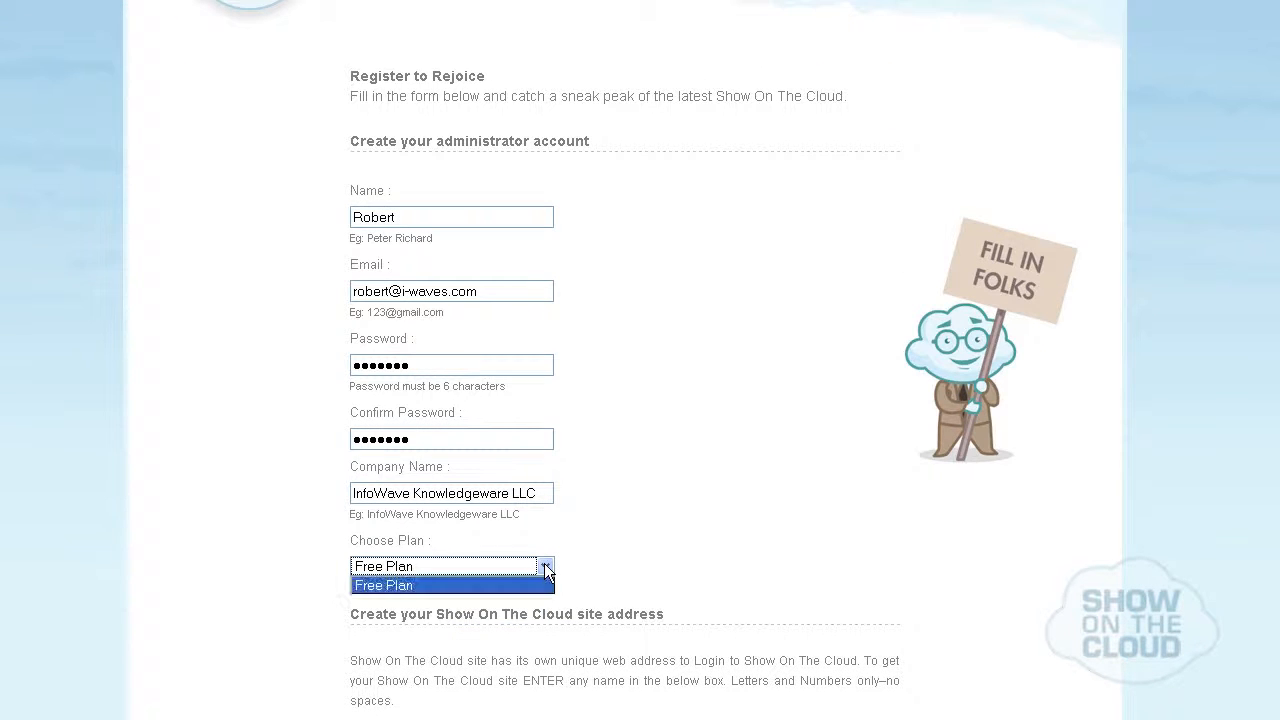
pyautogui.click(546, 568)
# Set the site address to iwaves, agree to the Terms of Service, Privacy & Refund Policies, and submit the registration.
pyautogui.scroll(-4, 544, 565)
pyautogui.press('Tab')
pyautogui.write('iwaves')
pyautogui.scroll(-4, 450, 480)
pyautogui.click(361, 513)
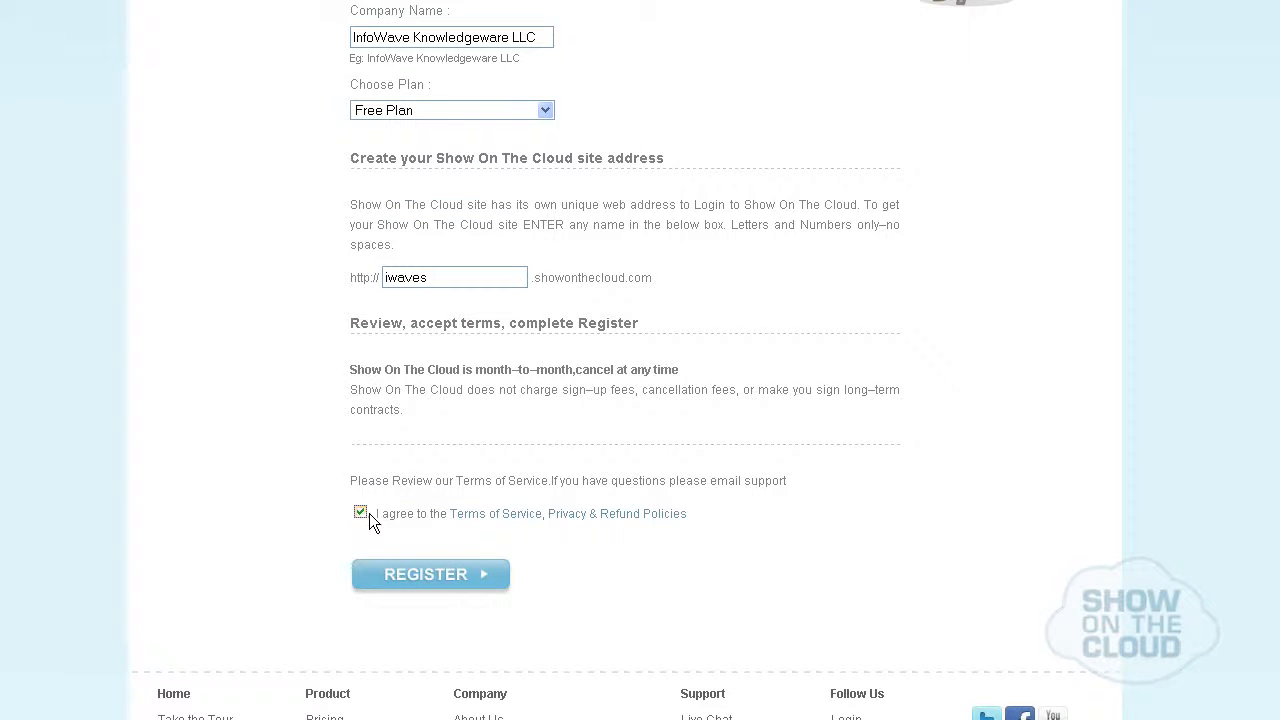
pyautogui.click(460, 584)
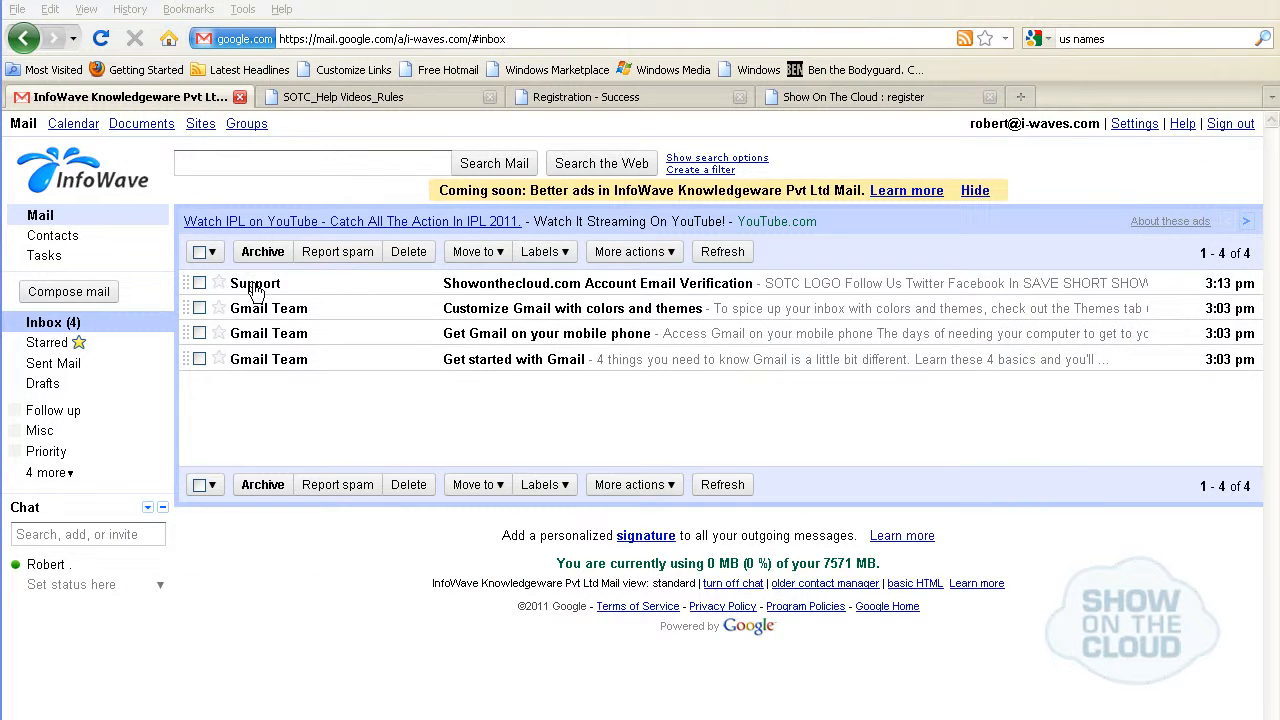
# Open the Showonthecloud.com Account Email Verification message in the mailbox and activate the account from it.
pyautogui.click(257, 285)
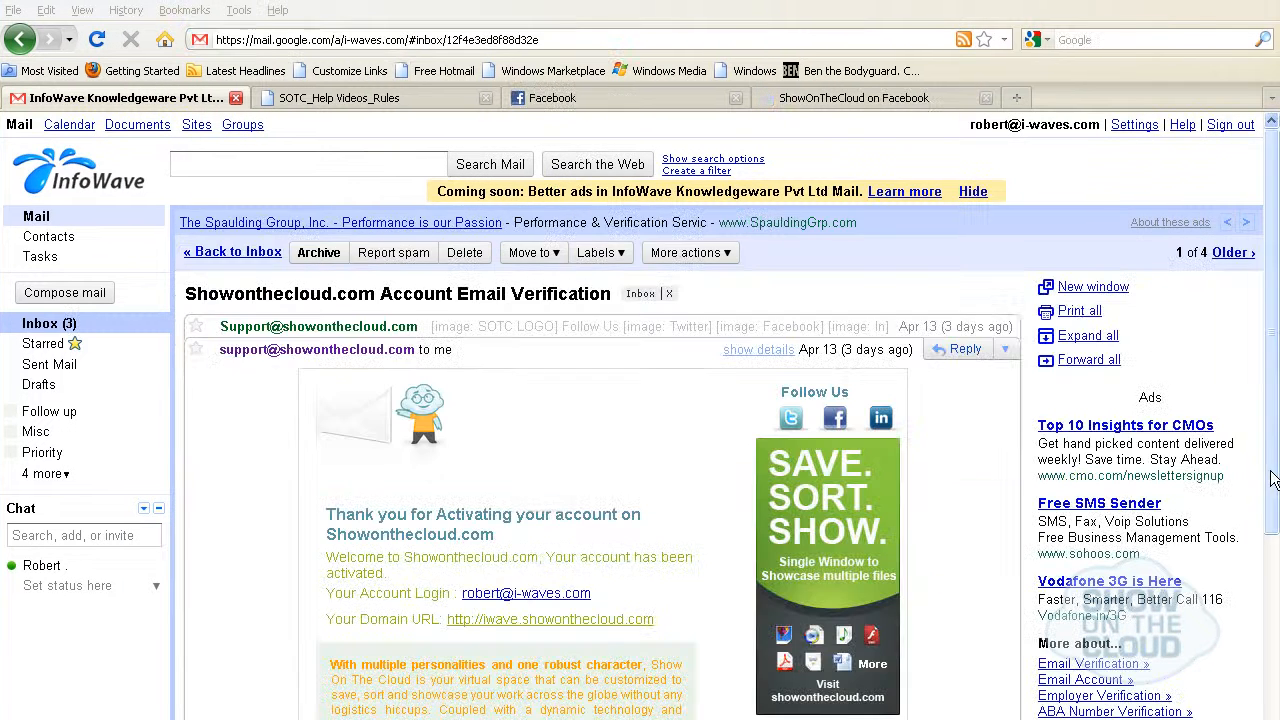
pyautogui.scroll(-5, 1272, 597)
pyautogui.moveTo(1272, 597); pyautogui.dragTo(1256, 555)
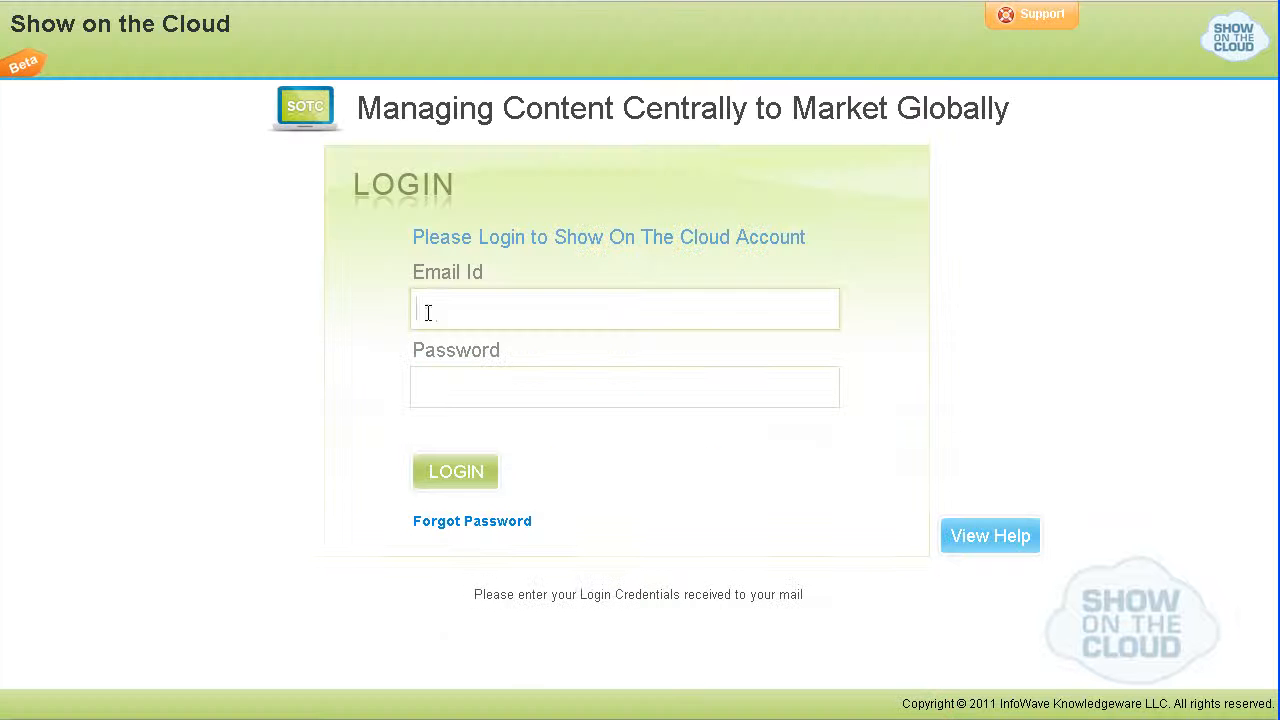
# Log in to the Show On The Cloud account with the account e-mail and password.
pyautogui.press('Tab')
pyautogui.write('***********')
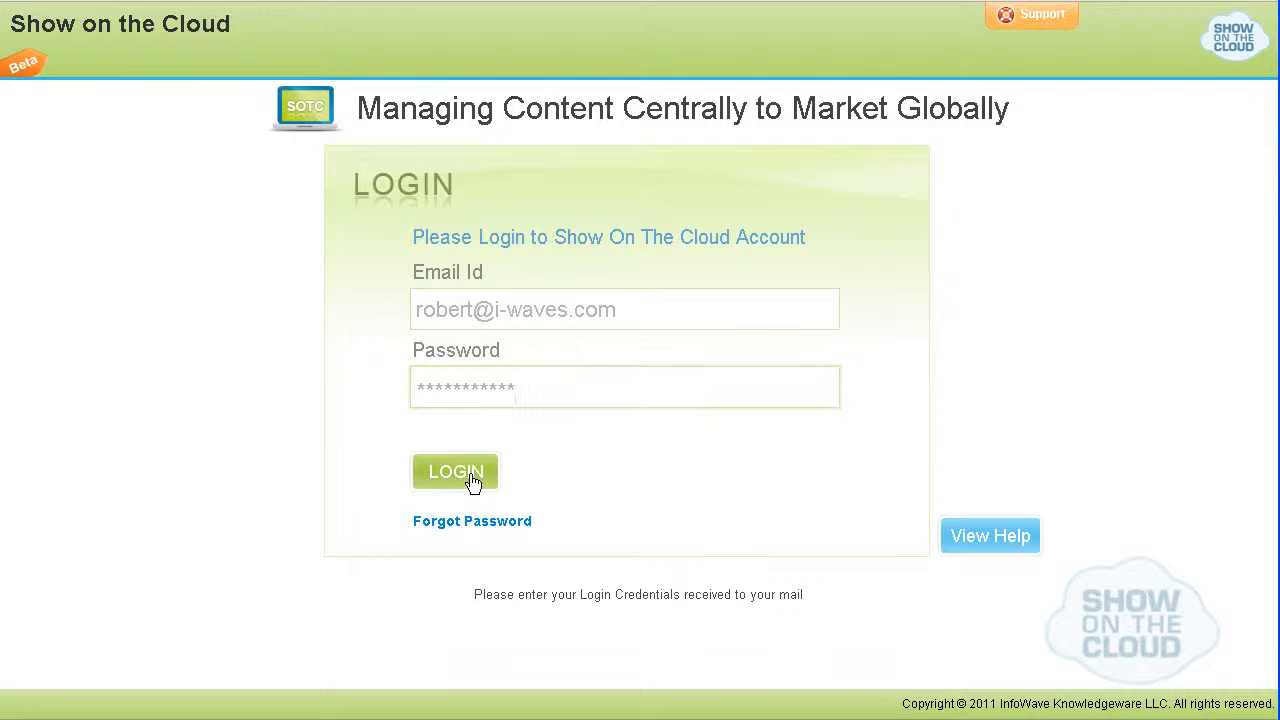
pyautogui.click(466, 474)
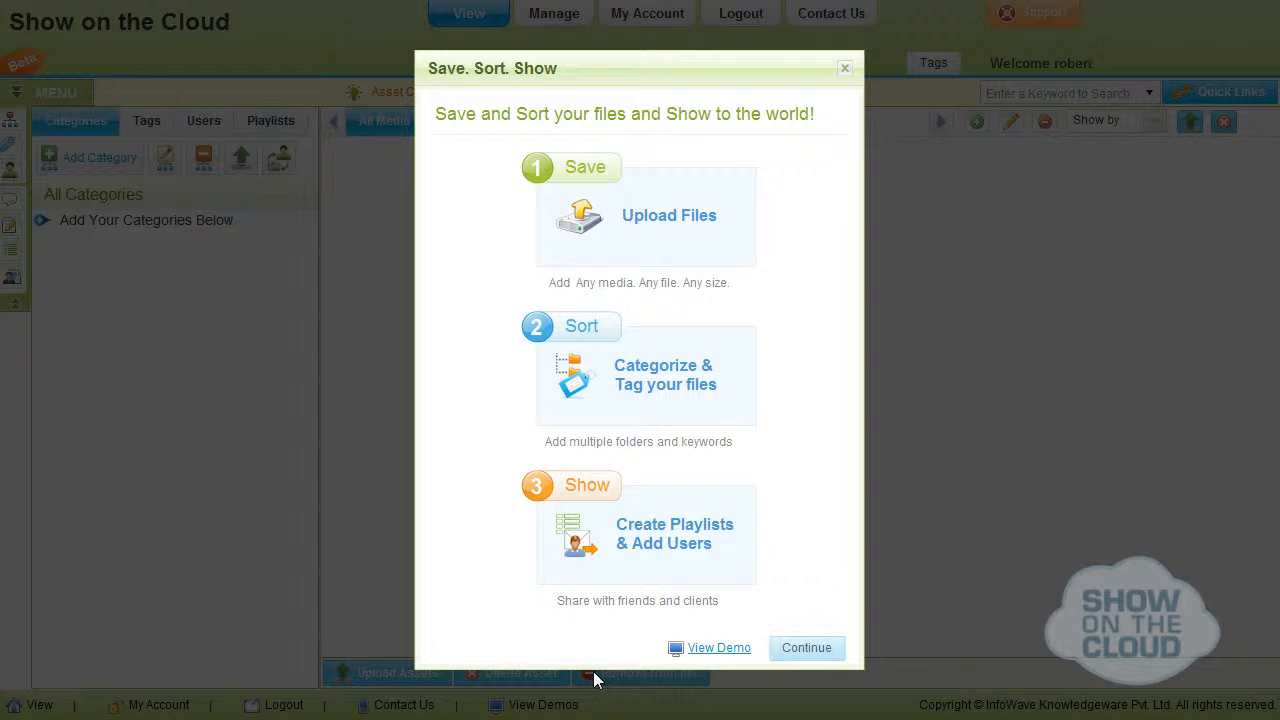
# Continue past the Save. Sort. Show introduction and upload all images from the To Upload folder.
pyautogui.click(806, 650)
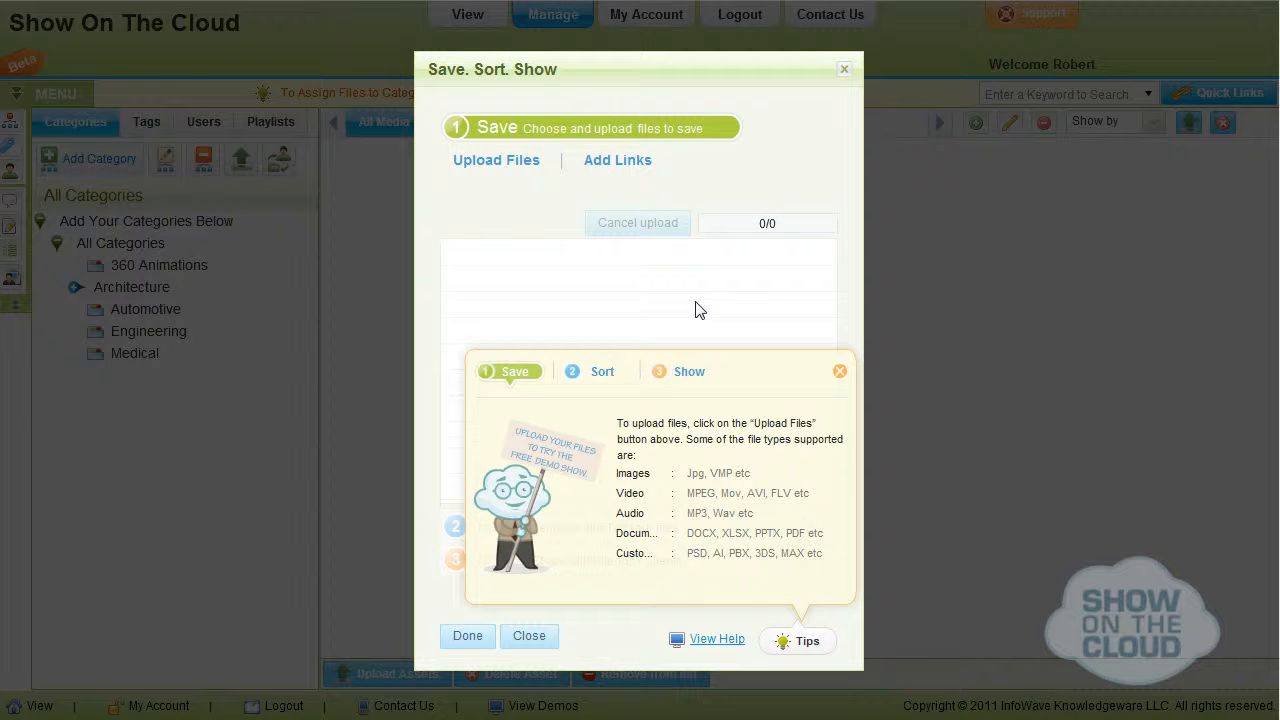
pyautogui.click(506, 162)
pyautogui.scroll(-2, 503, 488)
pyautogui.doubleClick(506, 488)
pyautogui.click(462, 261)
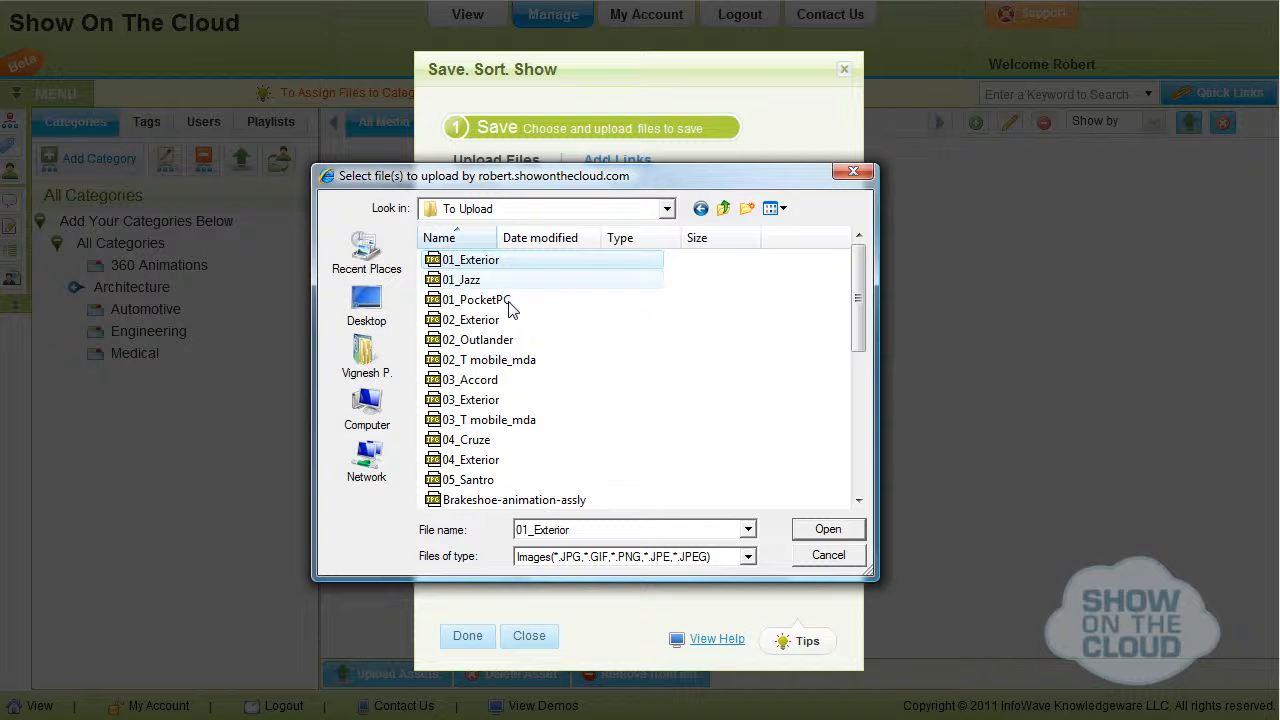
pyautogui.hotkey('ctrl', 'a')
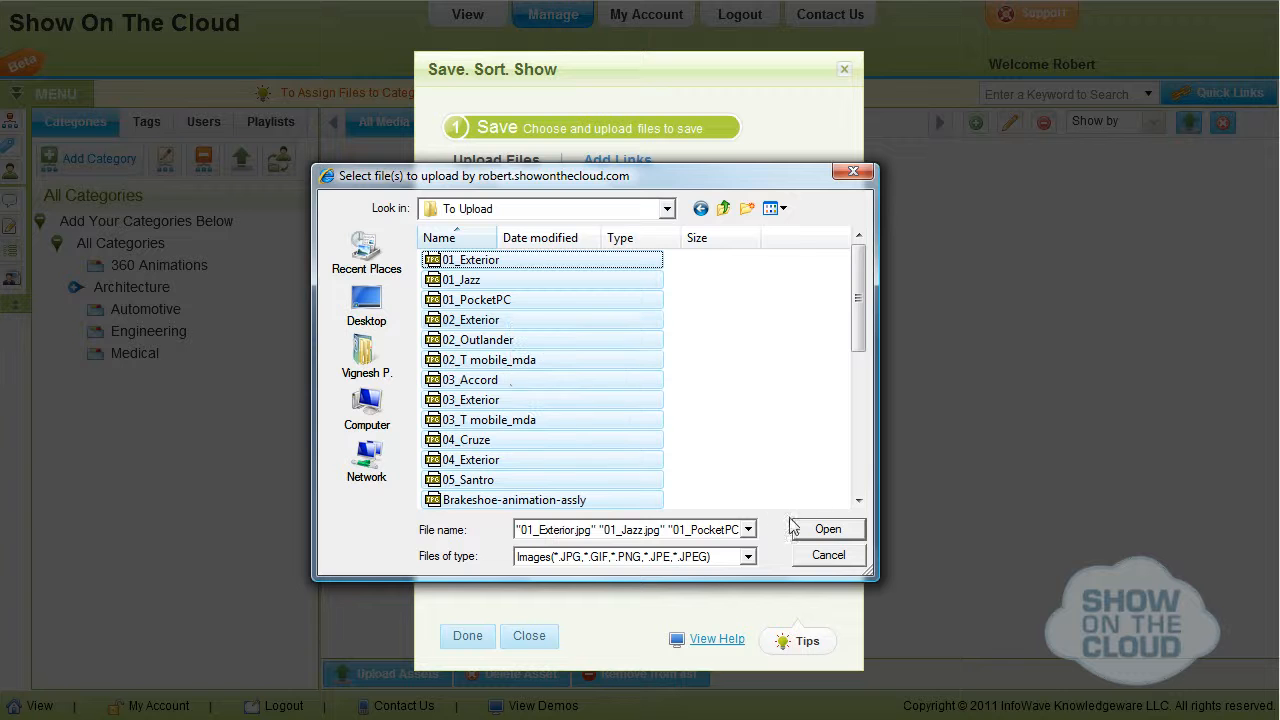
pyautogui.click(816, 536)
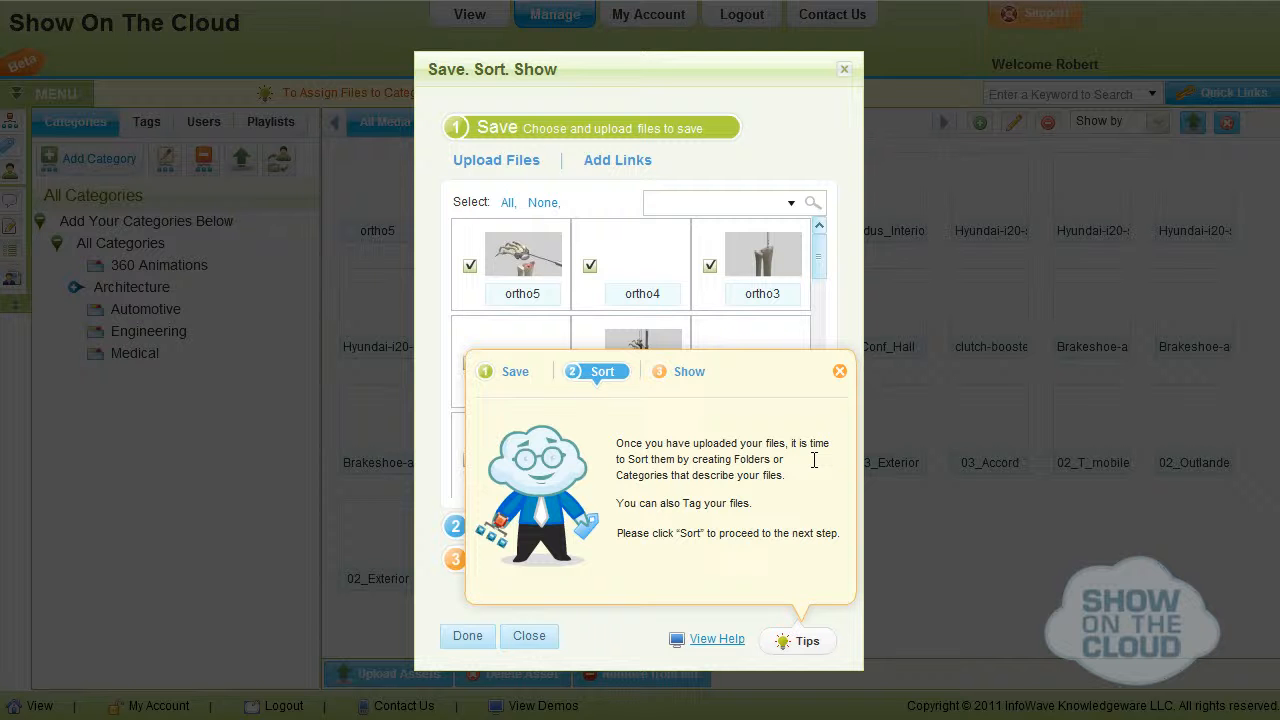
# Dismiss the tips, start sorting the uploaded files, and add a category named Products under All Categories.
pyautogui.click(839, 373)
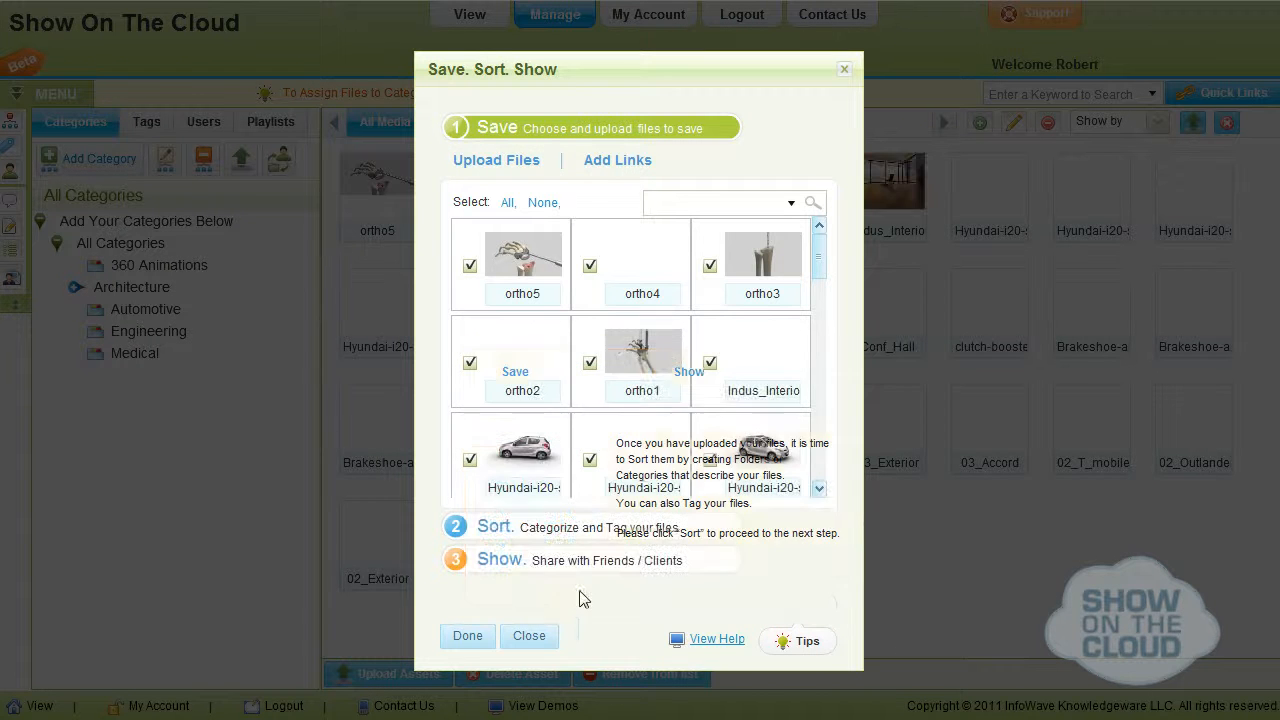
pyautogui.click(465, 530)
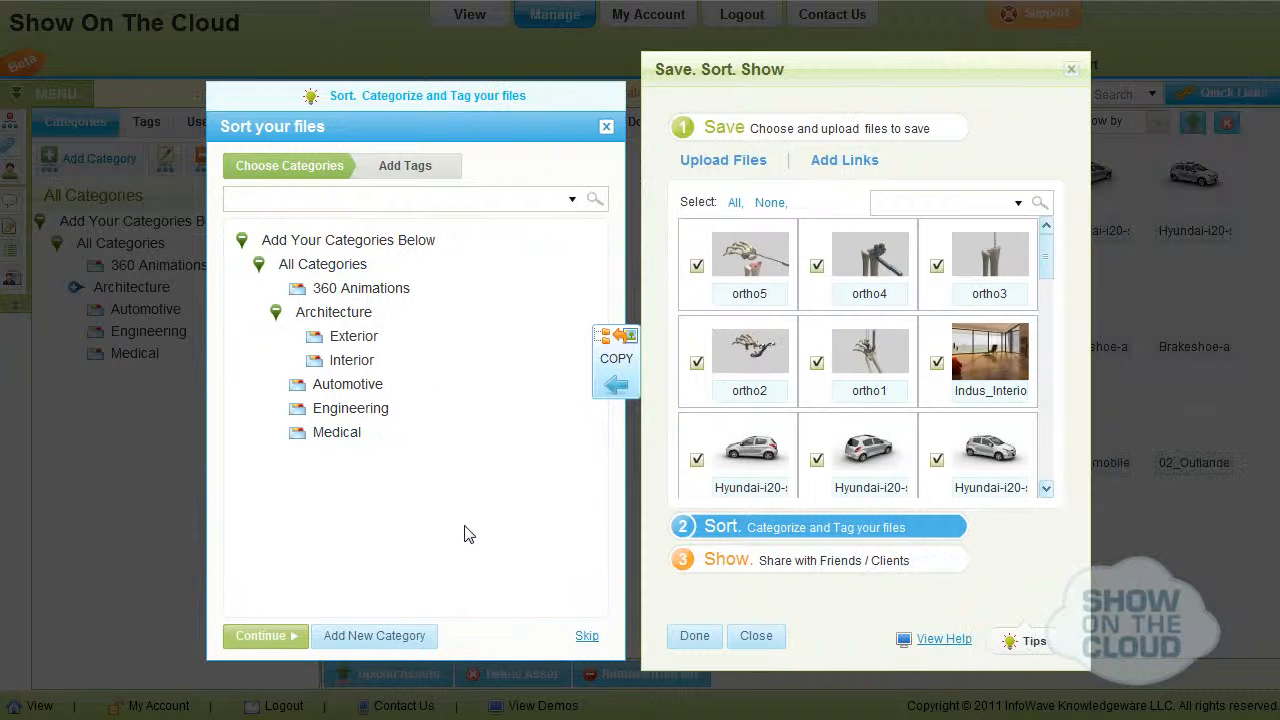
pyautogui.click(277, 315)
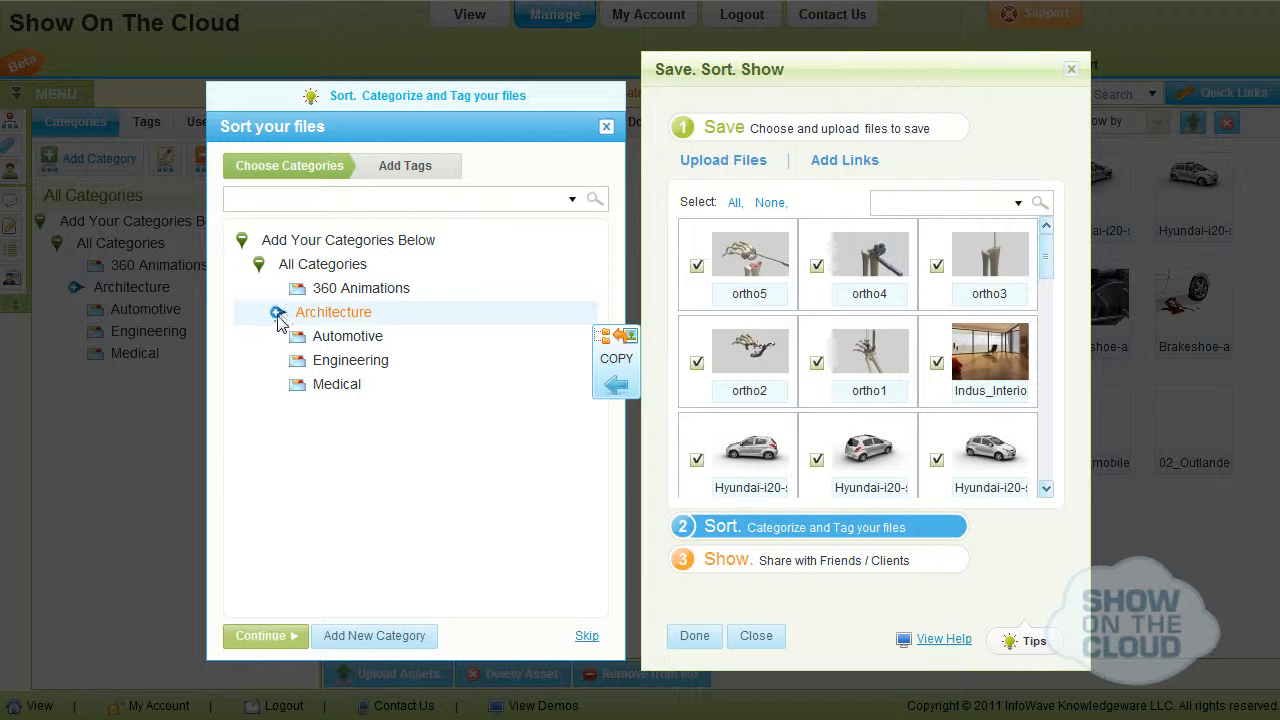
pyautogui.click(333, 273)
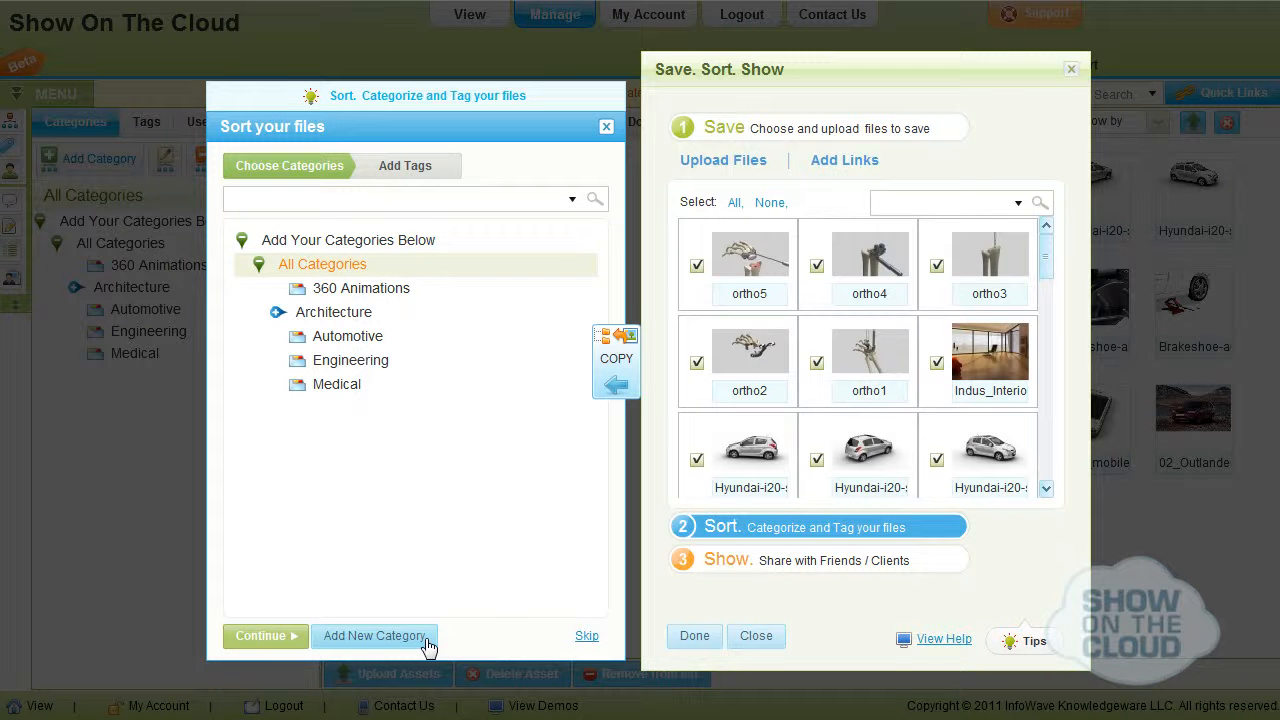
pyautogui.click(426, 640)
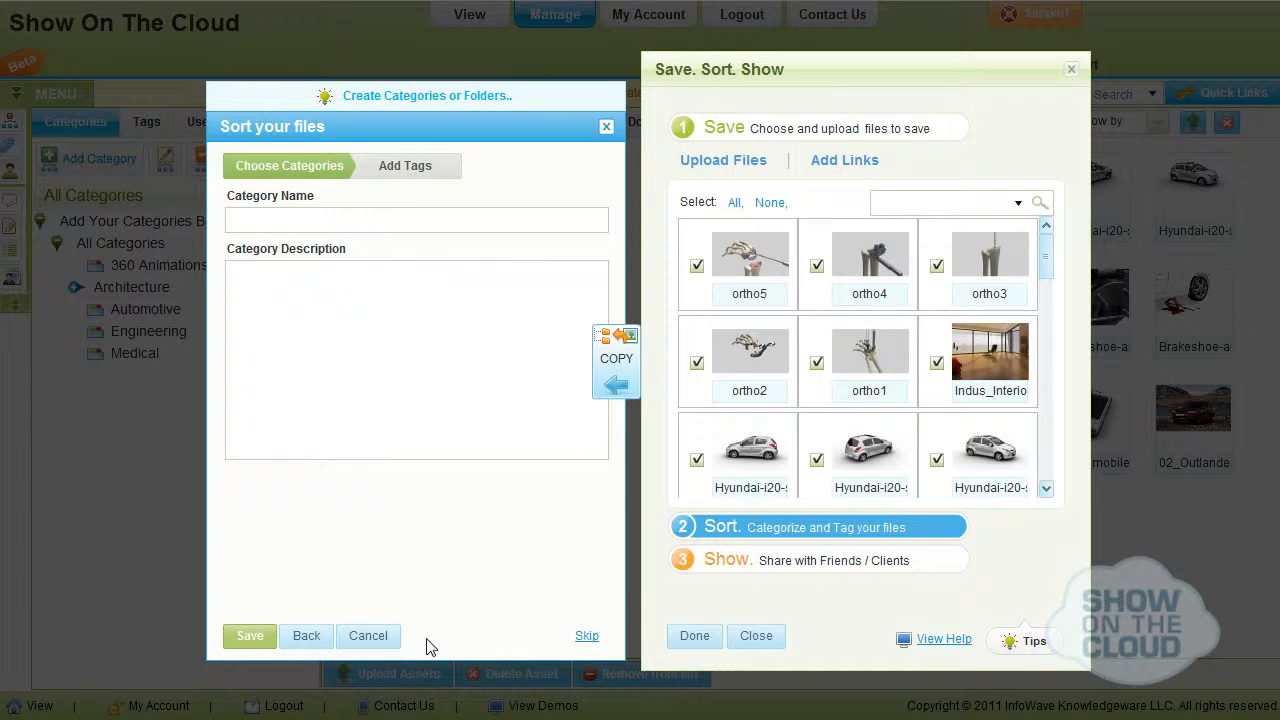
pyautogui.click(382, 222)
pyautogui.write('Pr')
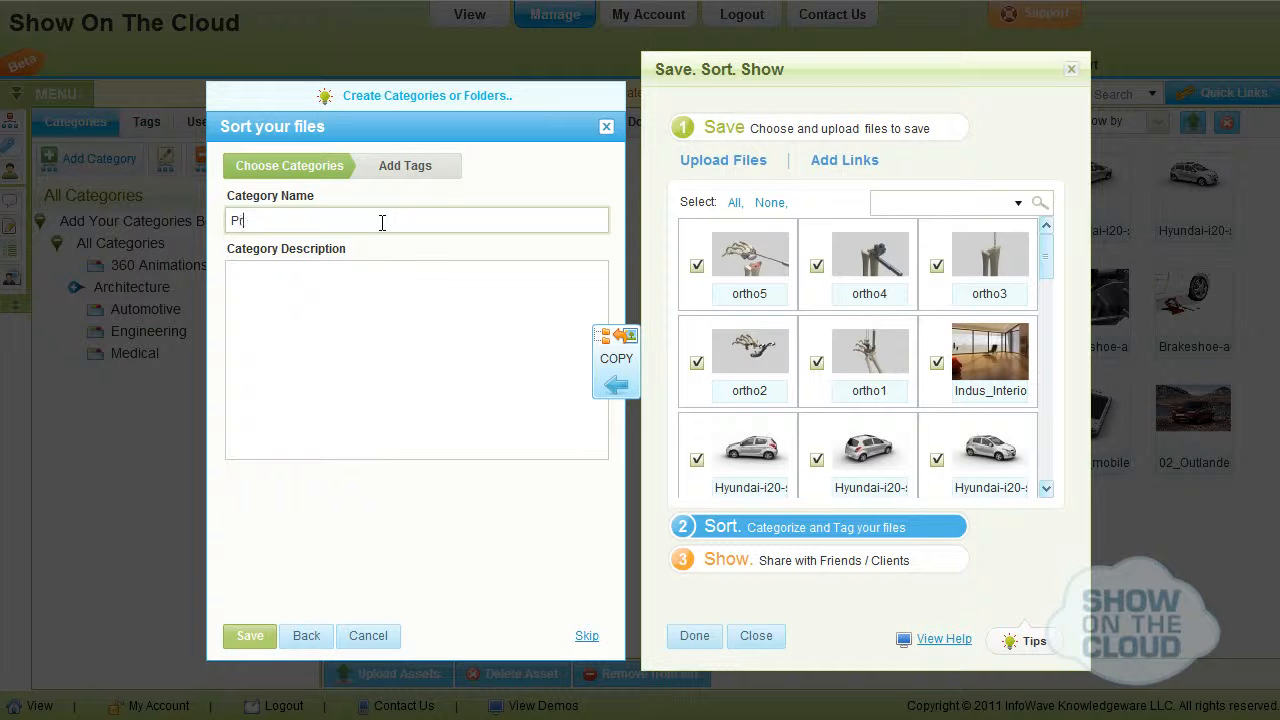
pyautogui.write('oducts')
pyautogui.click(242, 636)
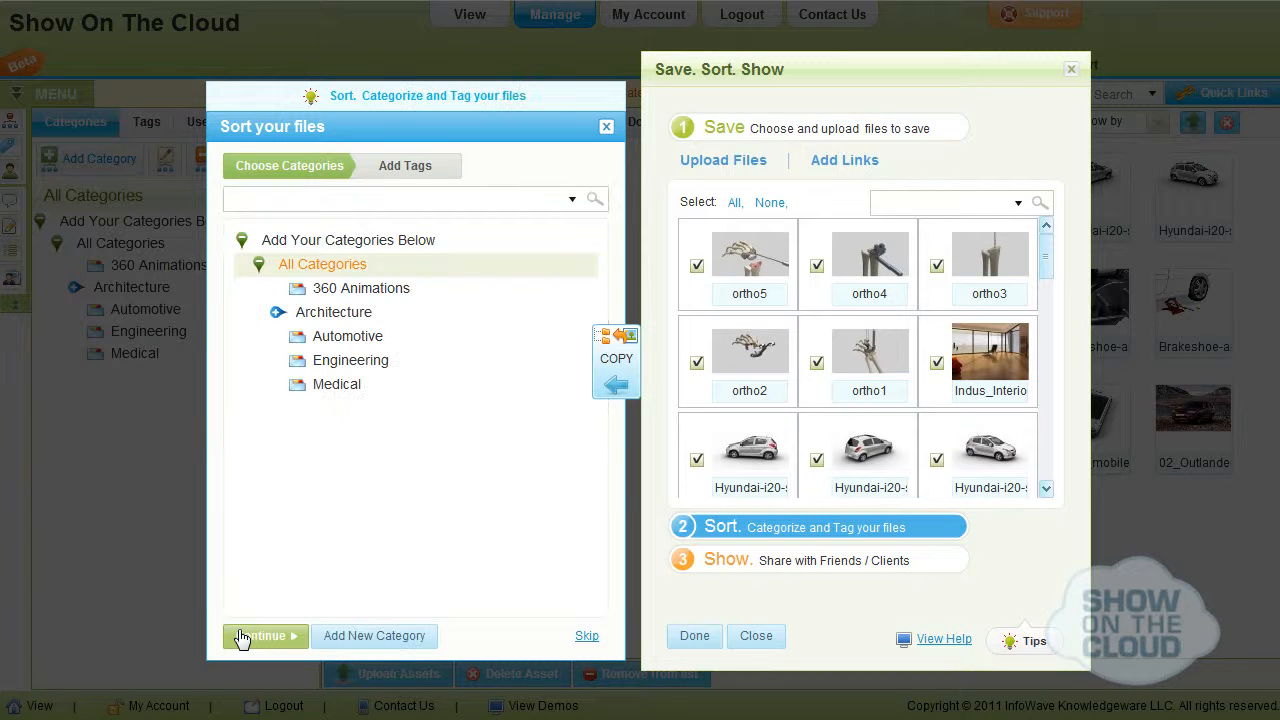
pyautogui.click(245, 244)
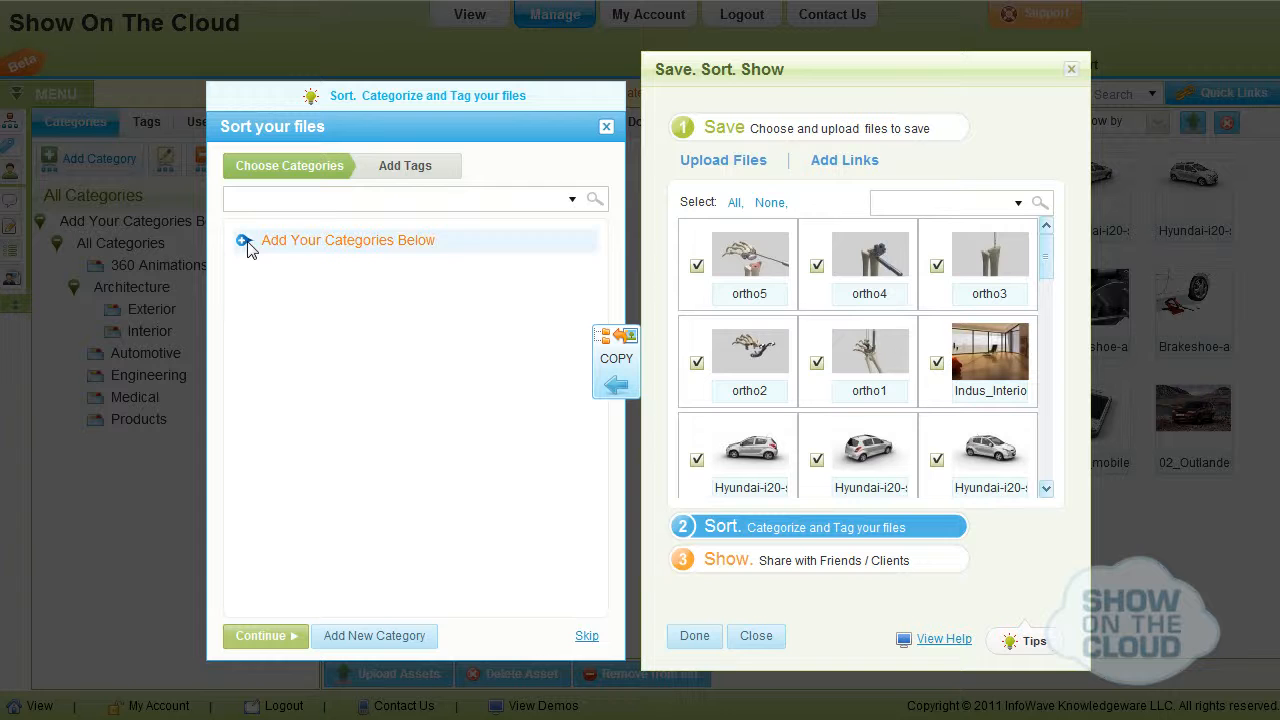
pyautogui.click(300, 264)
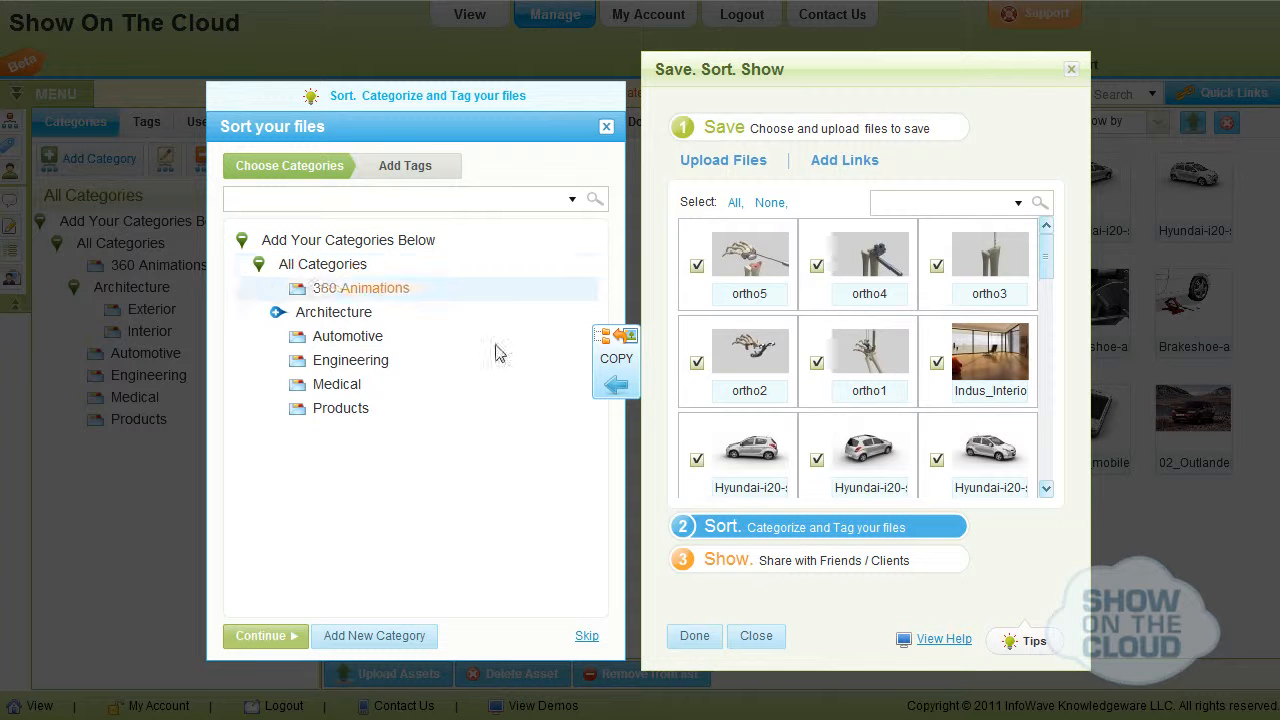
# Choose the Medical category and clear the selection of the ortho5, ortho4 and ortho3 images.
pyautogui.click(336, 384)
pyautogui.click(696, 265)
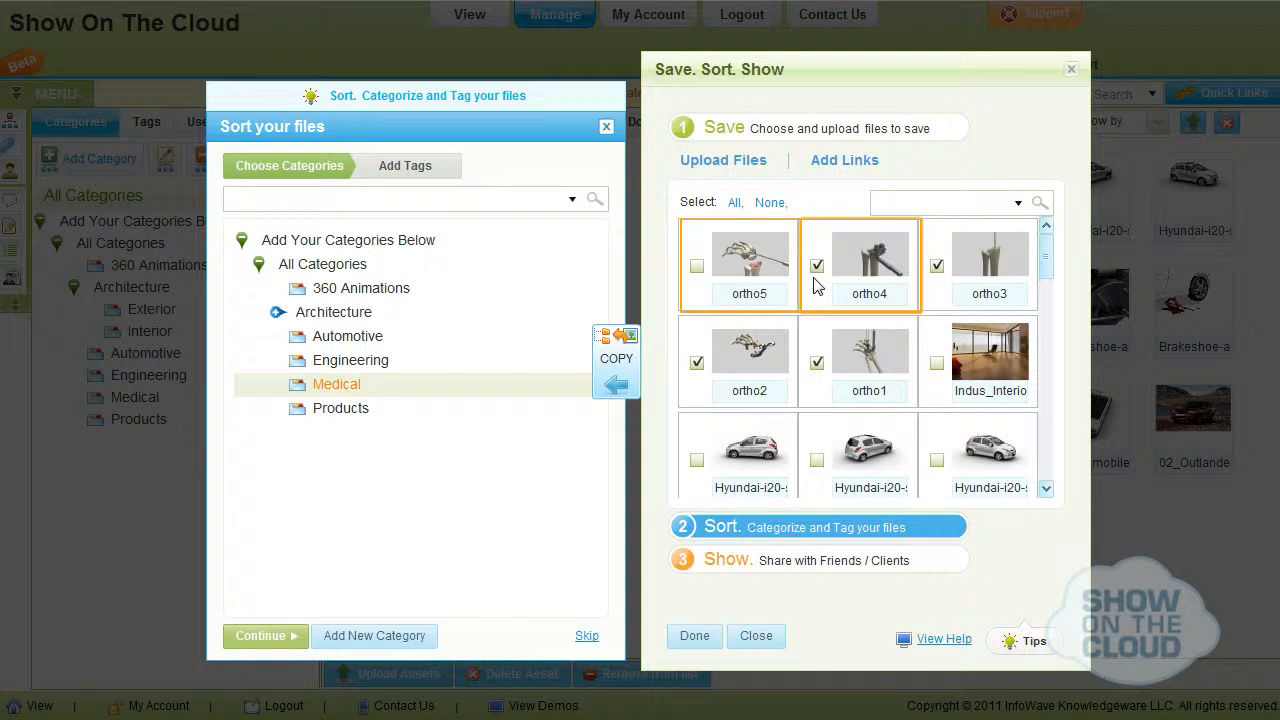
pyautogui.click(816, 266)
pyautogui.click(936, 266)
# Select the device images, including 02_T_mobile and 01_PocketPC, copy them to the Products category, and move on to adding tags.
pyautogui.moveTo(1045, 263); pyautogui.dragTo(1045, 311)
pyautogui.click(936, 364)
pyautogui.click(697, 460)
pyautogui.scroll(-3, 816, 466)
pyautogui.click(816, 462)
pyautogui.moveTo(1043, 400); pyautogui.dragTo(1043, 427)
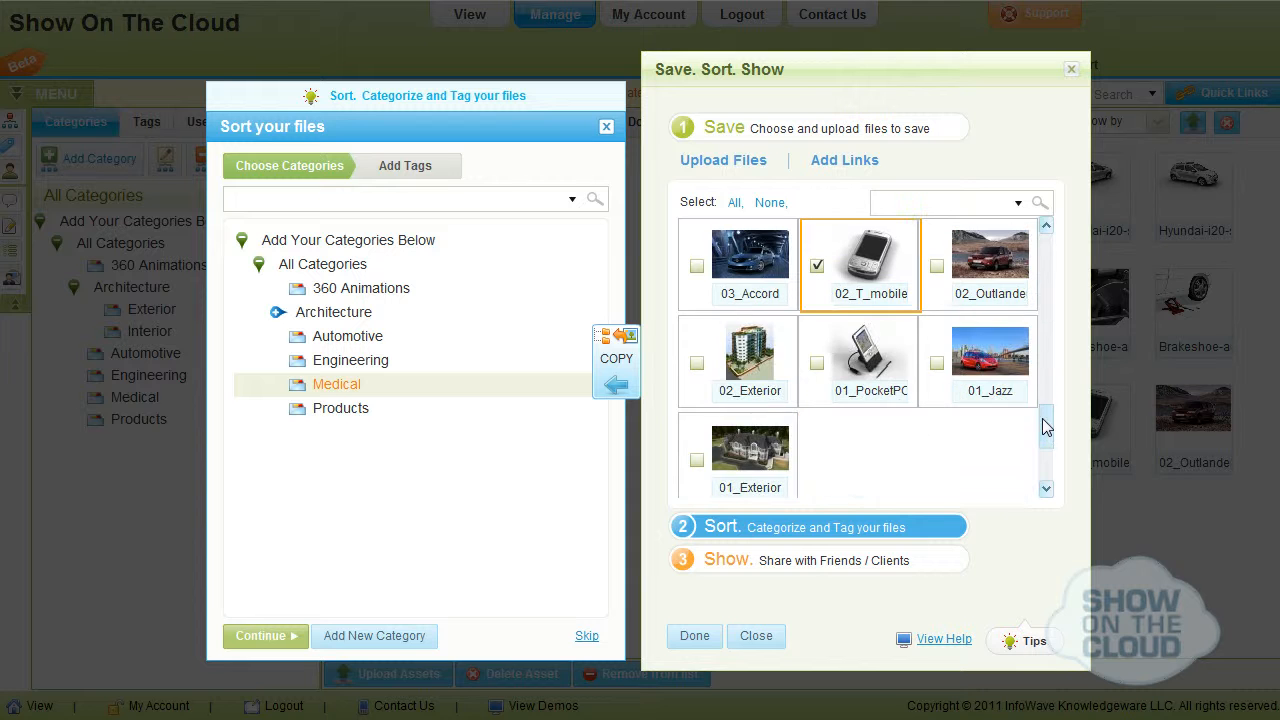
pyautogui.click(816, 364)
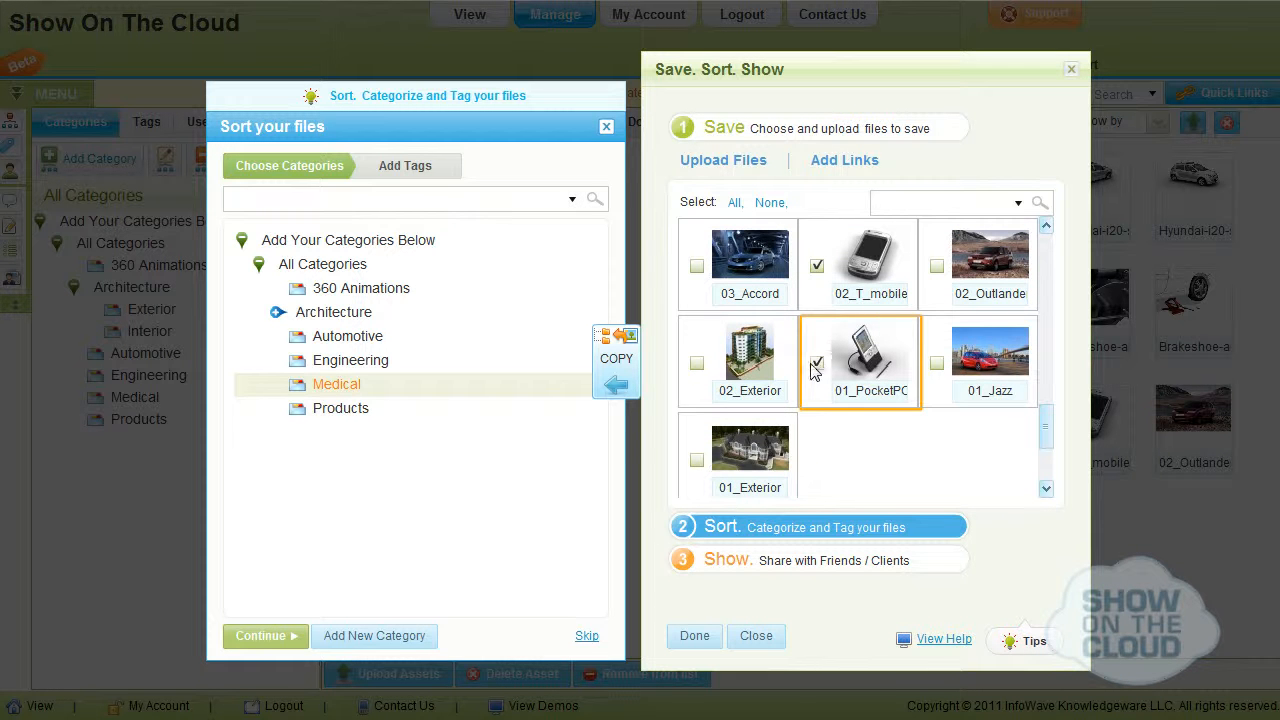
pyautogui.click(500, 410)
pyautogui.click(613, 394)
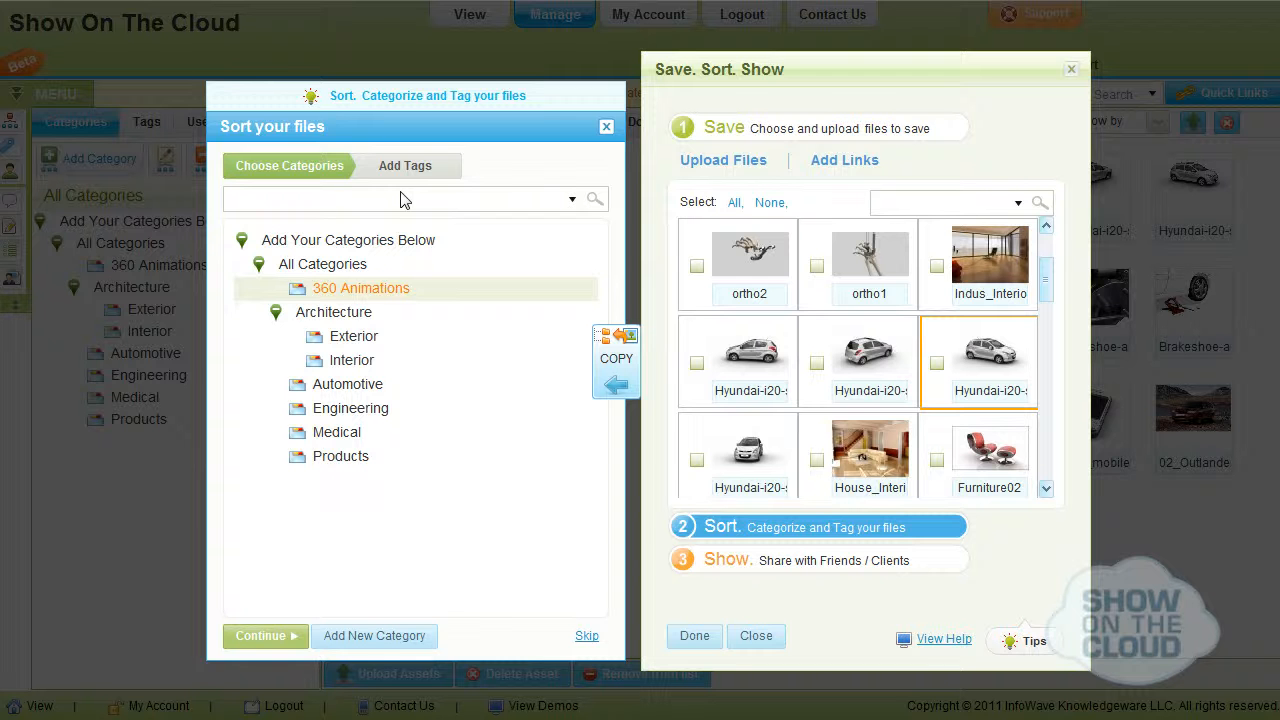
pyautogui.click(402, 166)
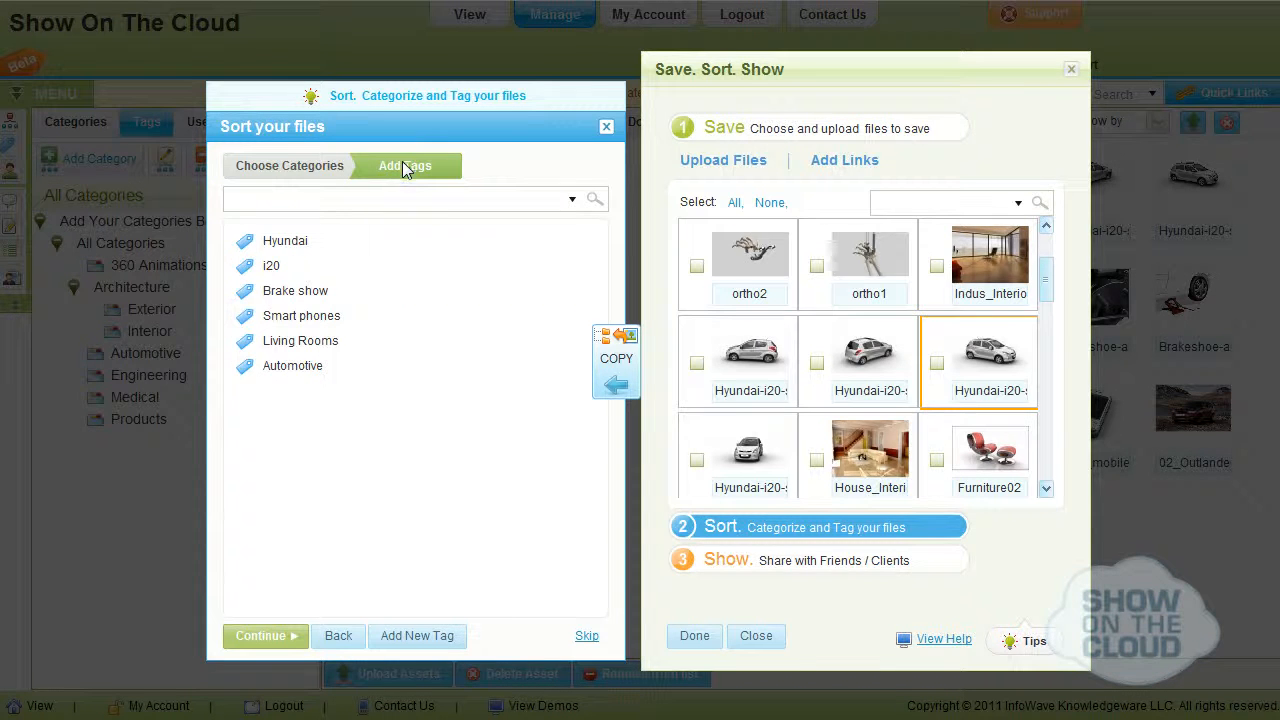
# Add a new tag named SUV to the tag list.
pyautogui.click(400, 634)
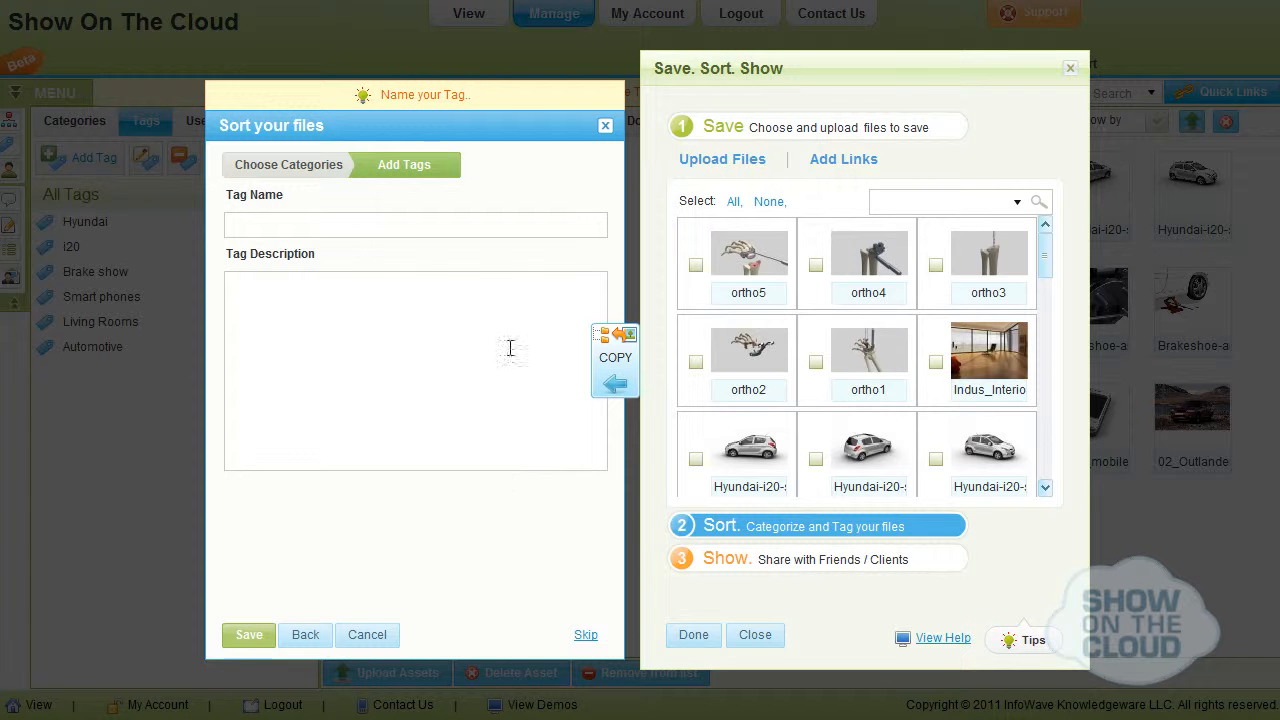
pyautogui.click(409, 224)
pyautogui.write('SUV')
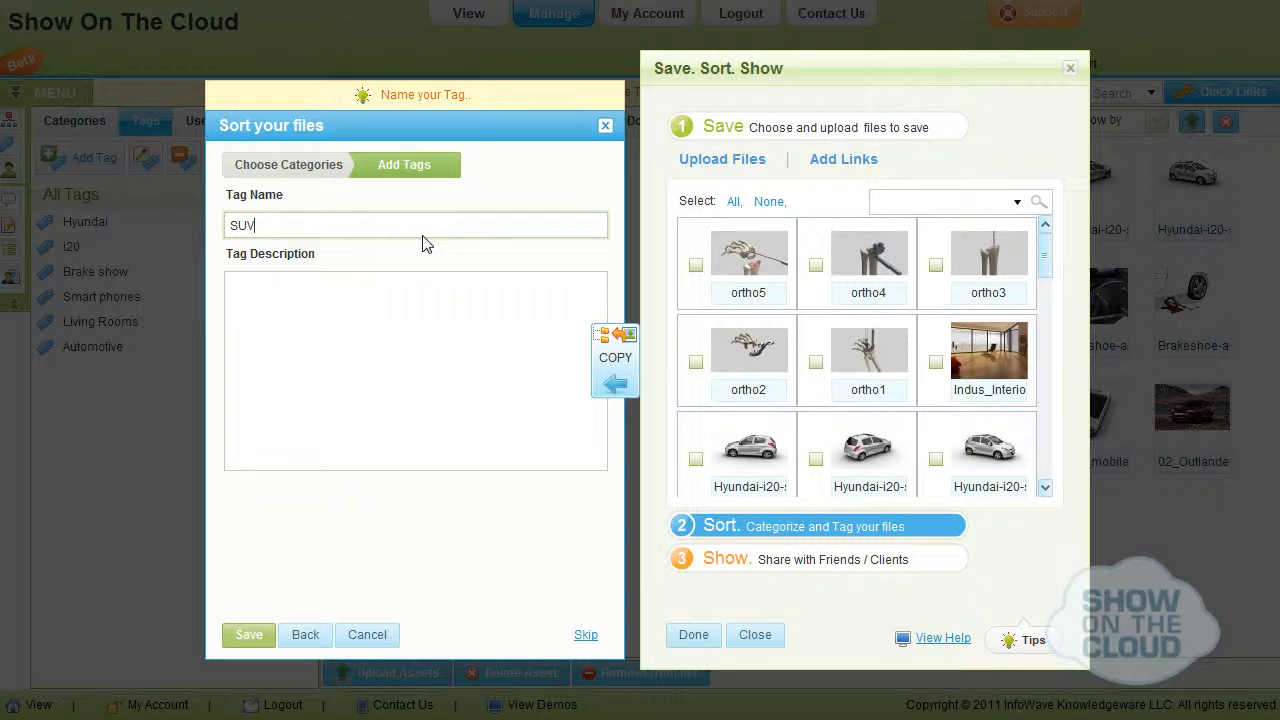
pyautogui.click(249, 636)
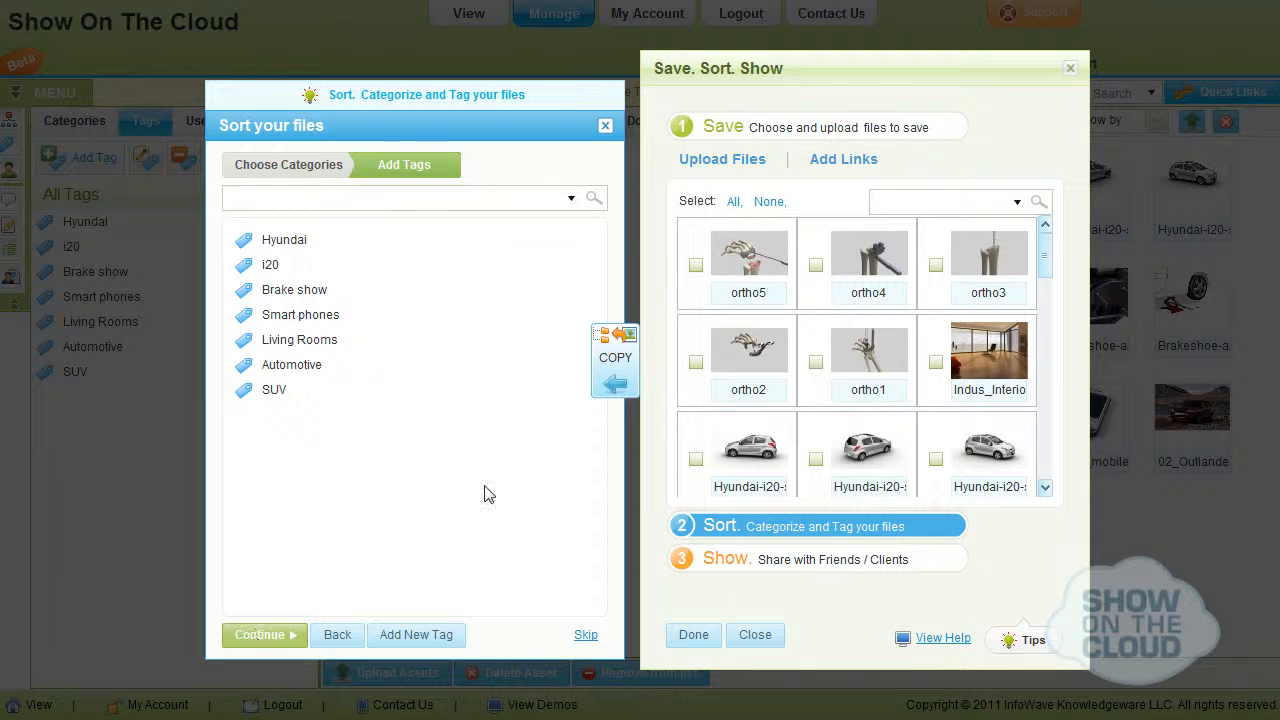
# Select the 02_Outlande car image and copy it to the SUV tag.
pyautogui.scroll(-5, 960, 400)
pyautogui.click(936, 458)
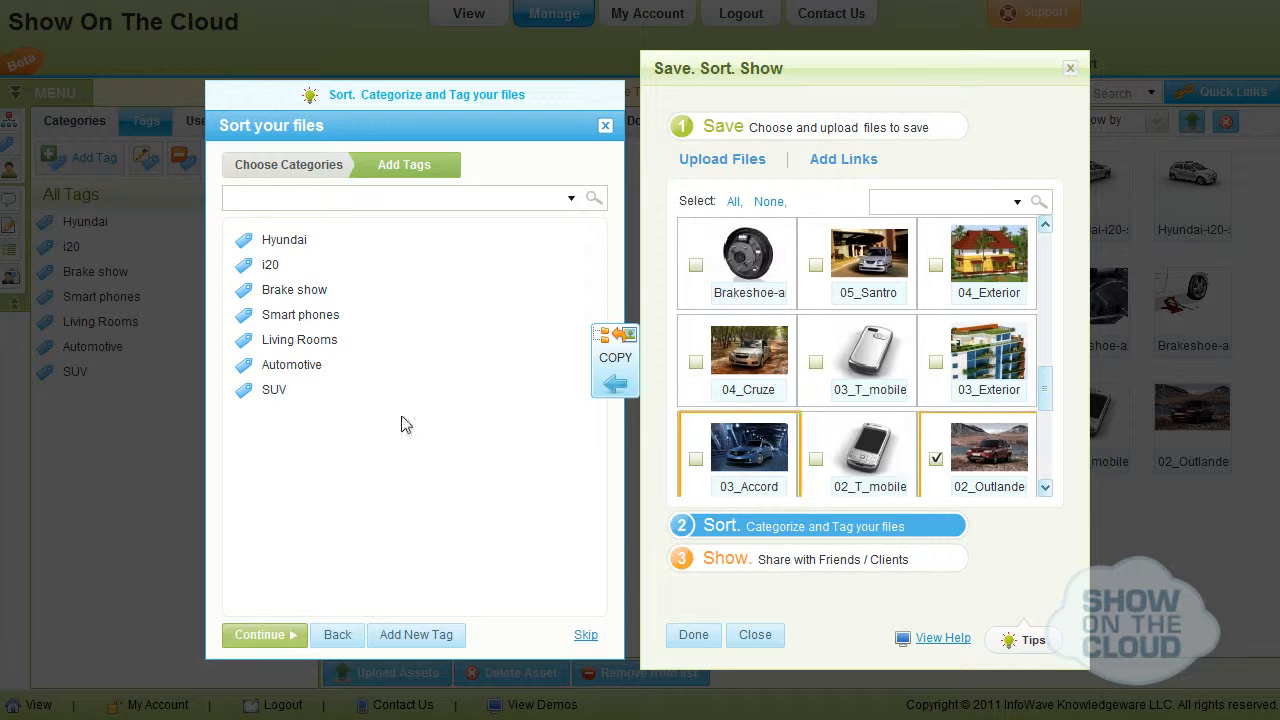
pyautogui.click(612, 385)
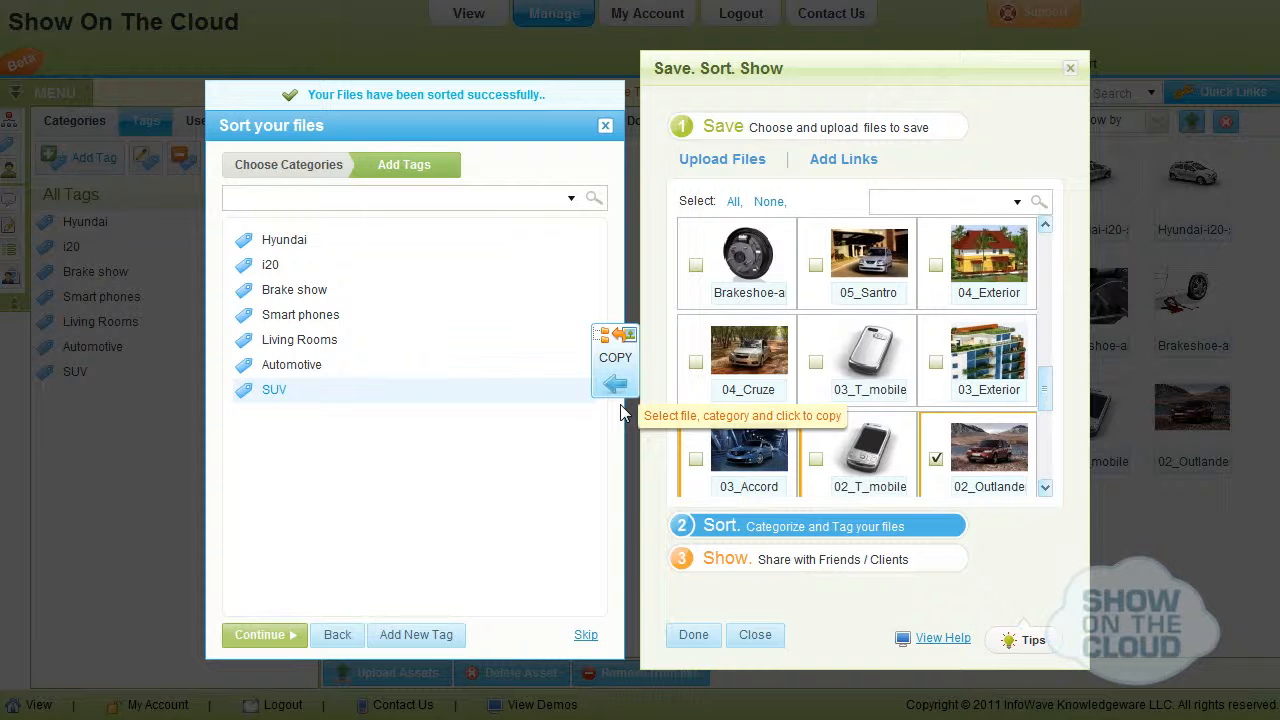
# Start sharing files and create a playlist named Demo for Hyundai from the 05_Santro and Hyundai-i20 images.
pyautogui.click(680, 565)
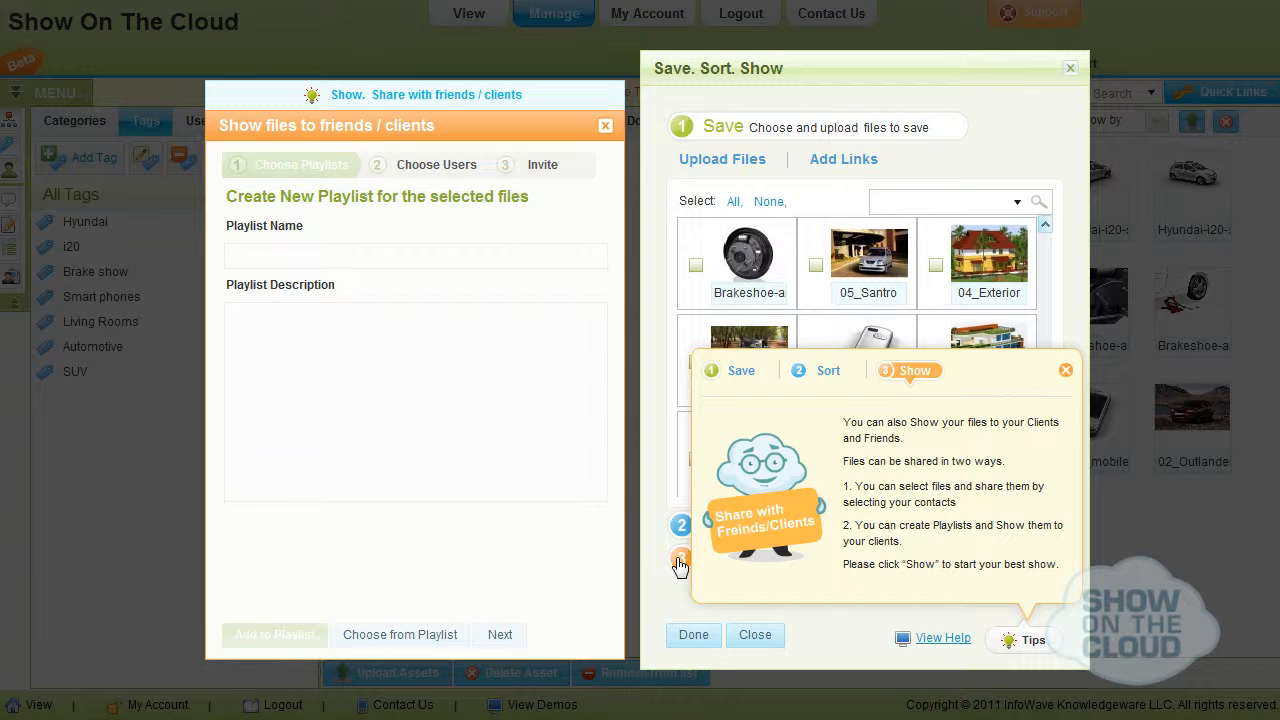
pyautogui.click(550, 251)
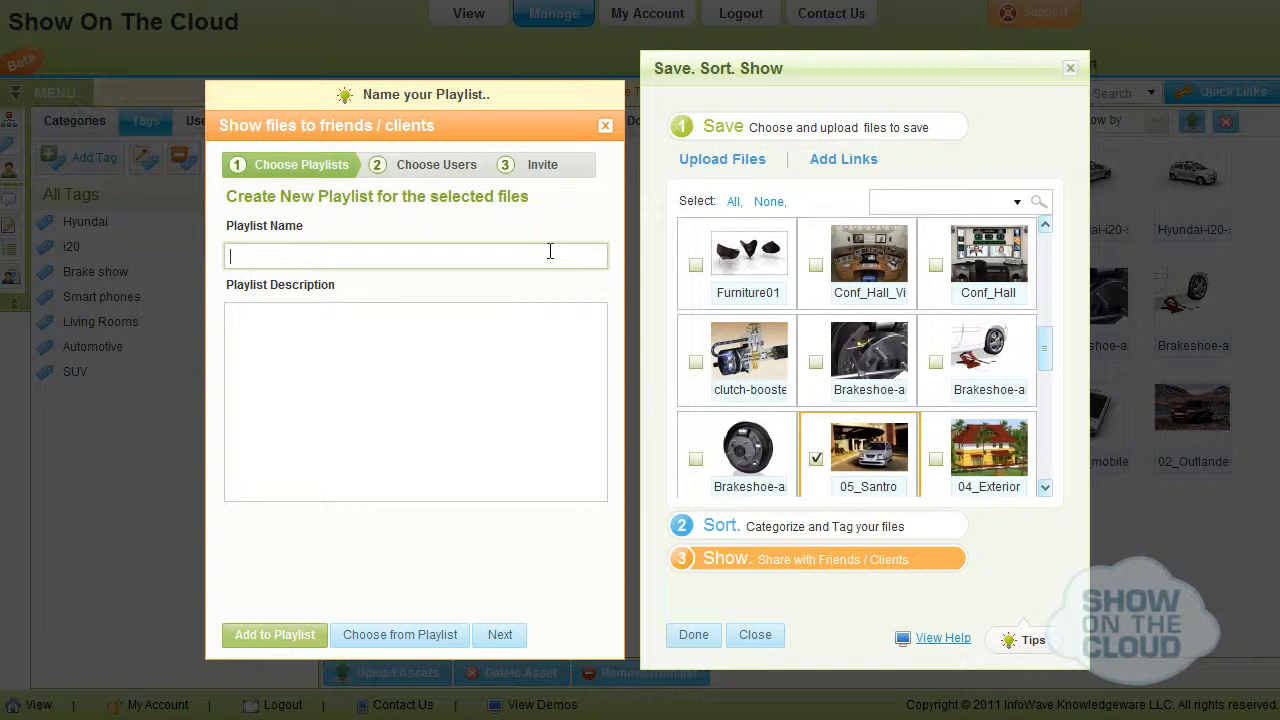
pyautogui.write('Demo for Hyundai')
pyautogui.click(262, 632)
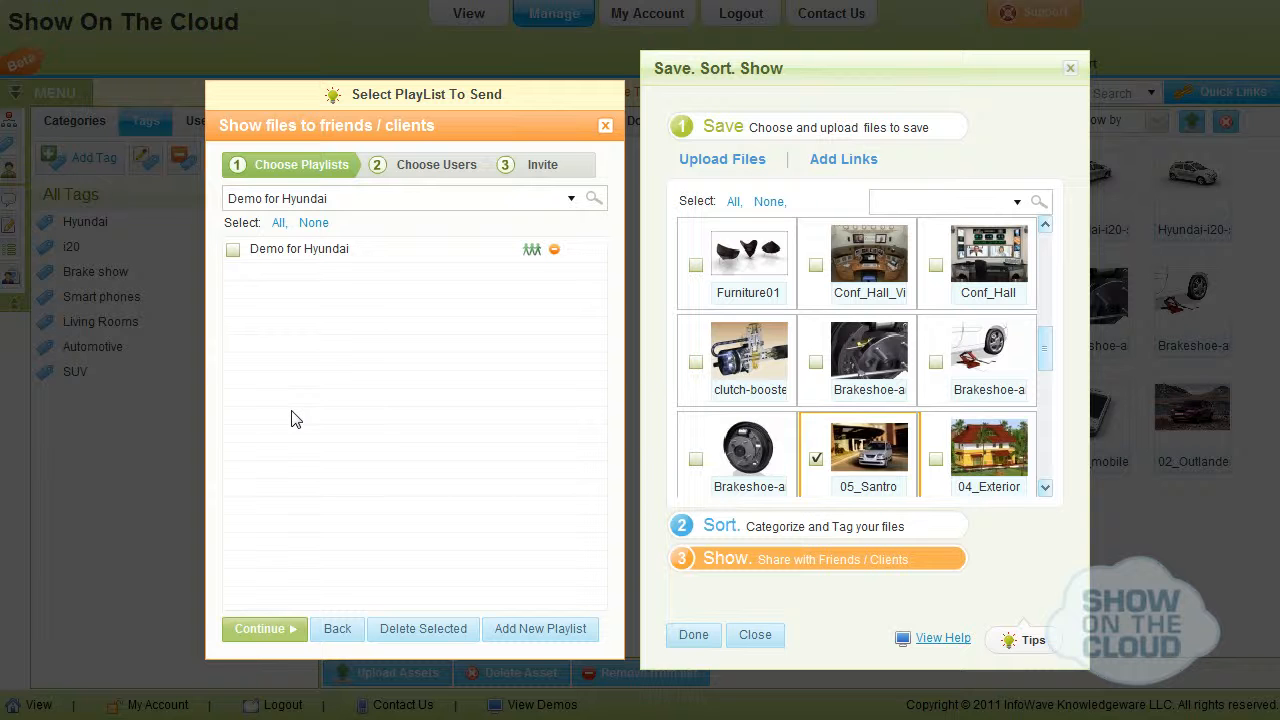
# Choose the Demo for Hyundai playlist for sharing and open the form for adding a new user.
pyautogui.click(233, 250)
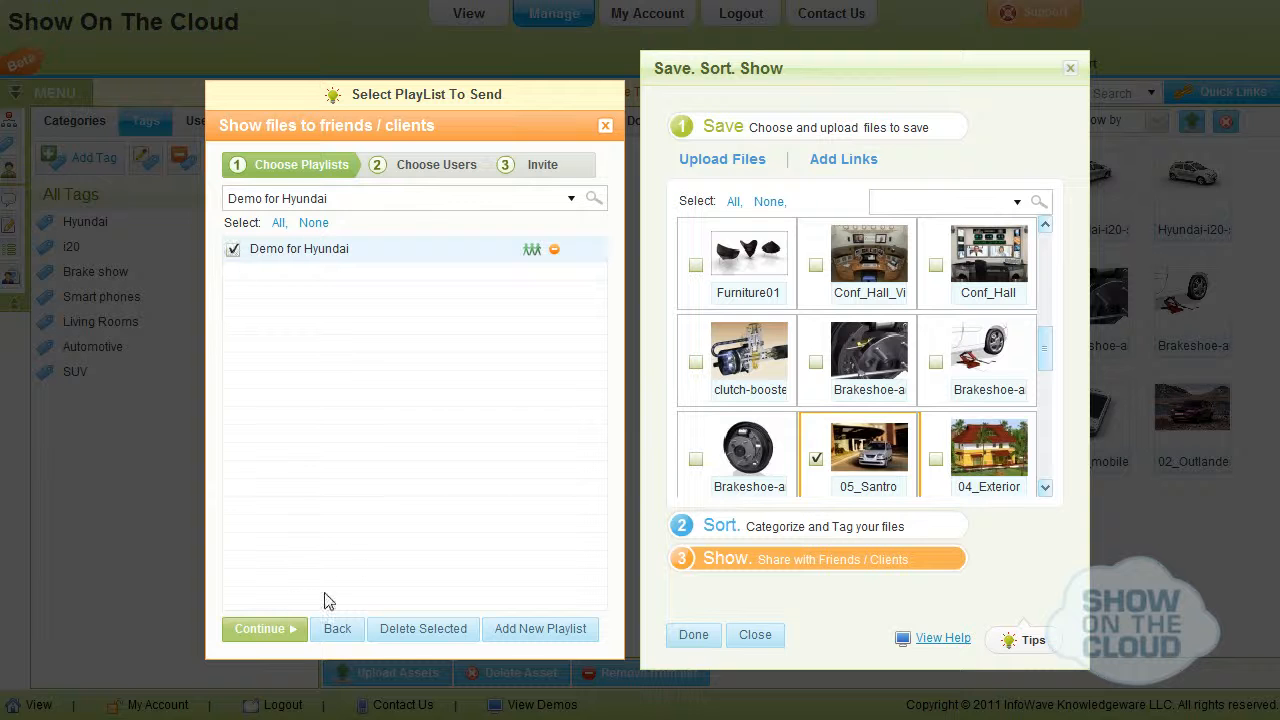
pyautogui.click(276, 634)
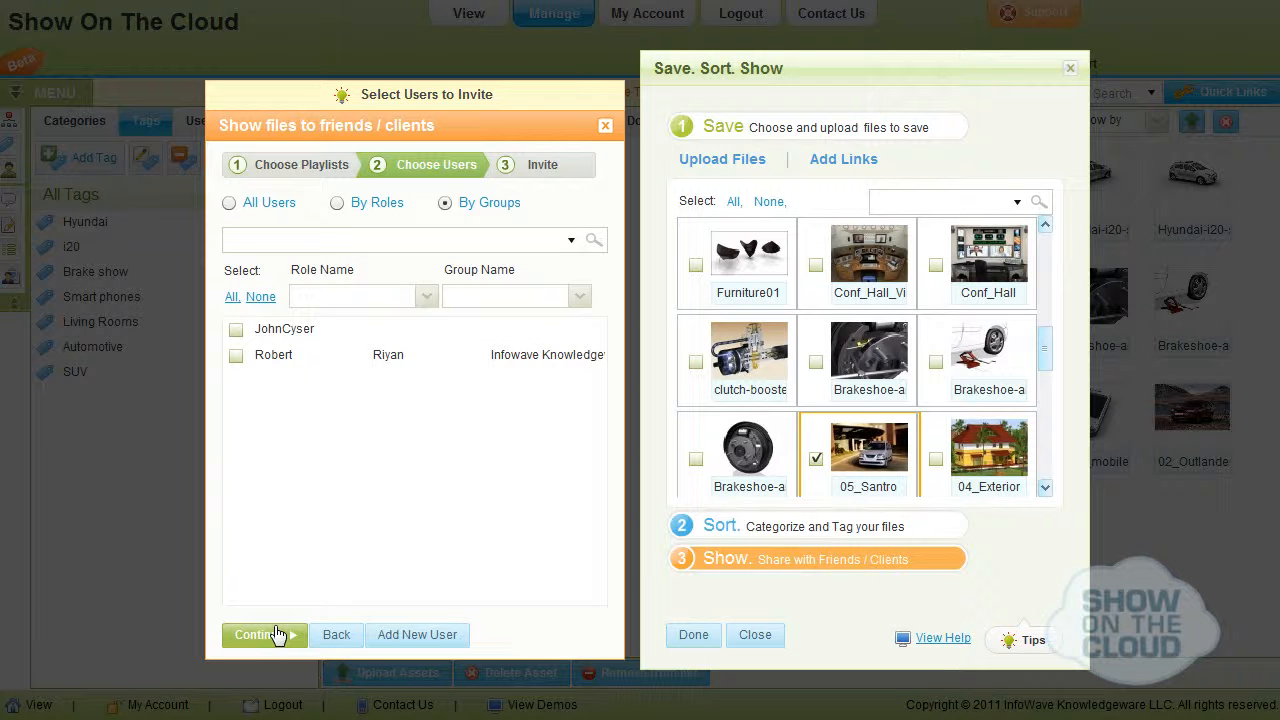
pyautogui.click(398, 634)
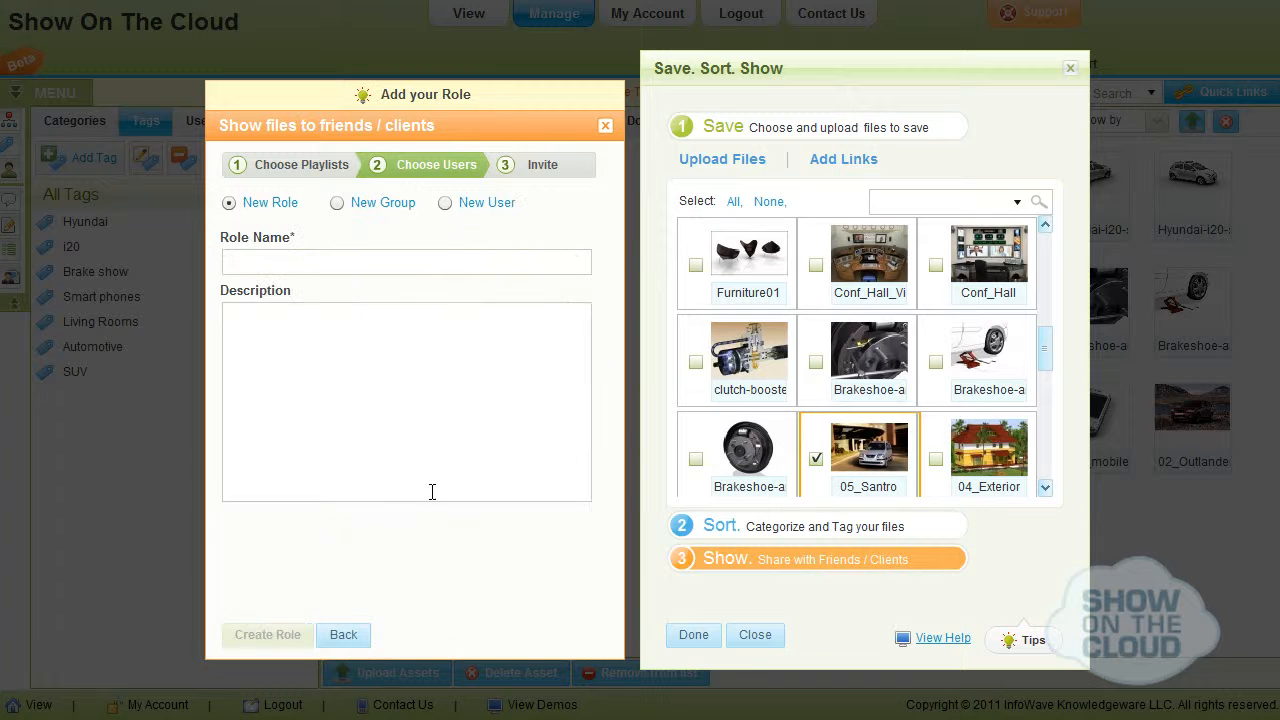
pyautogui.click(445, 204)
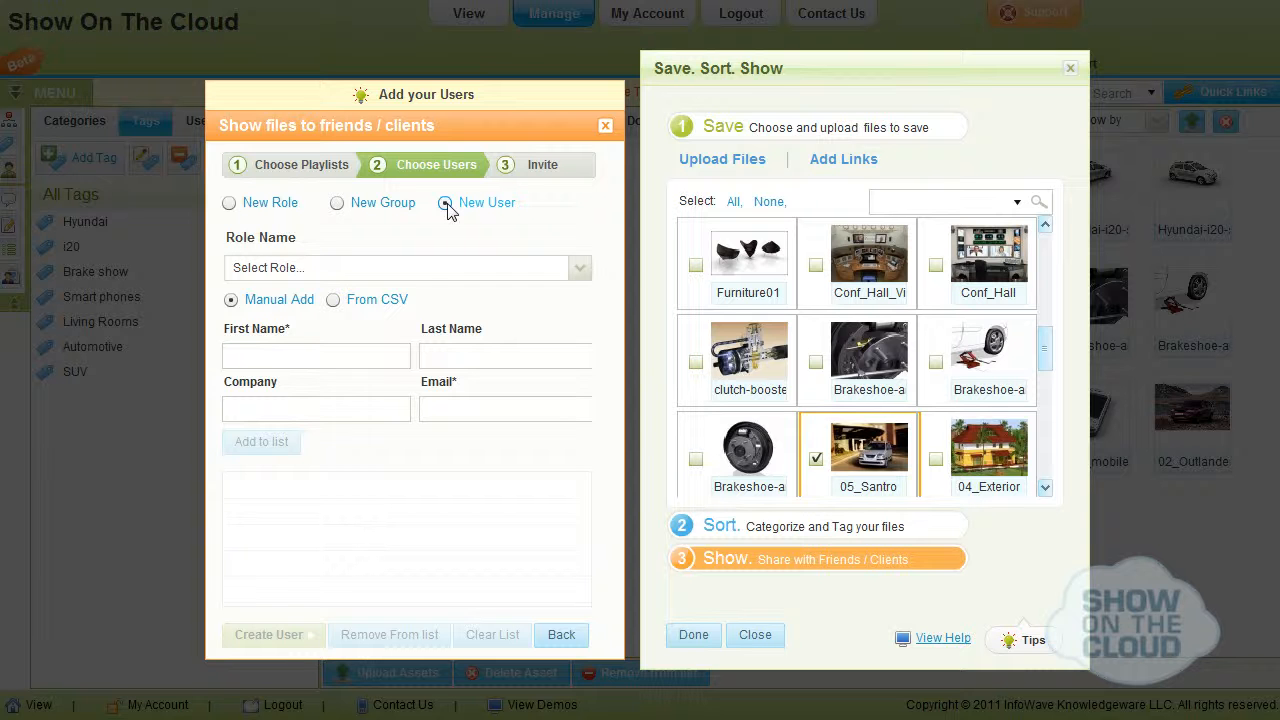
# Create a user with the Administrator role, entering the contact's first name, last name and e-mail.
pyautogui.click(428, 268)
pyautogui.click(424, 340)
pyautogui.click(337, 357)
pyautogui.press('Tab')
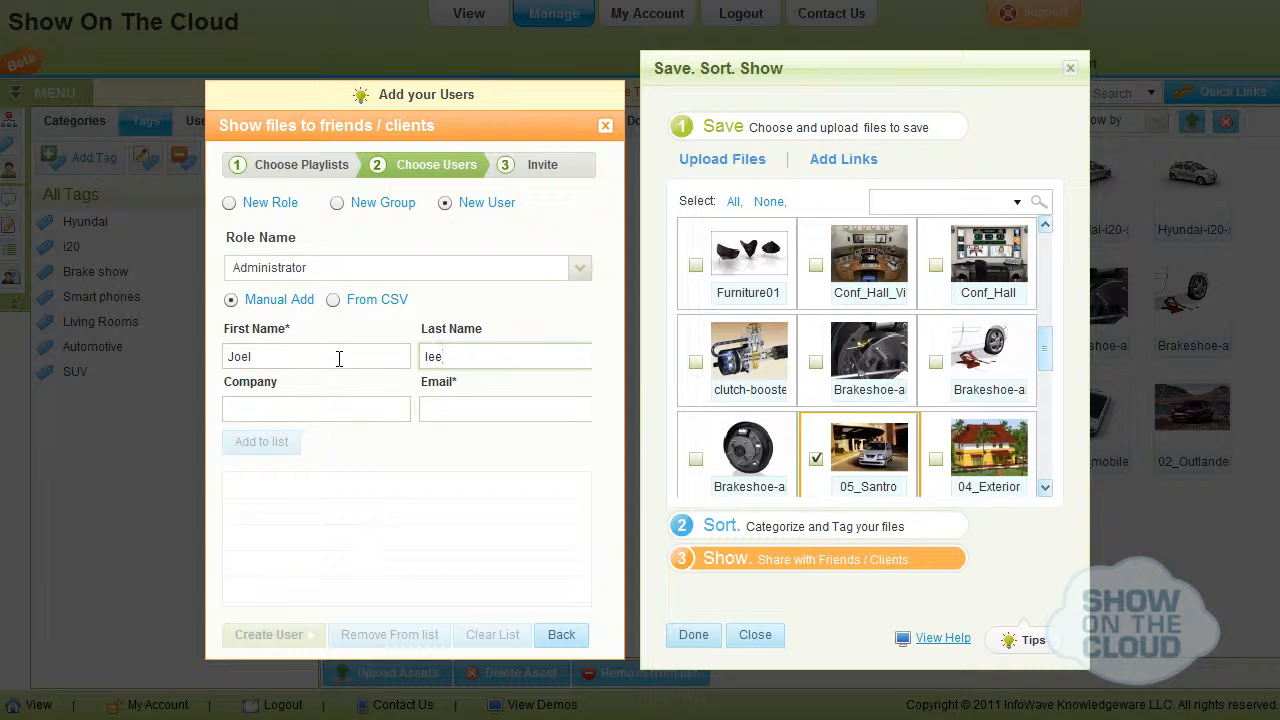
pyautogui.press('Tab')
pyautogui.press('Tab')
pyautogui.click(265, 443)
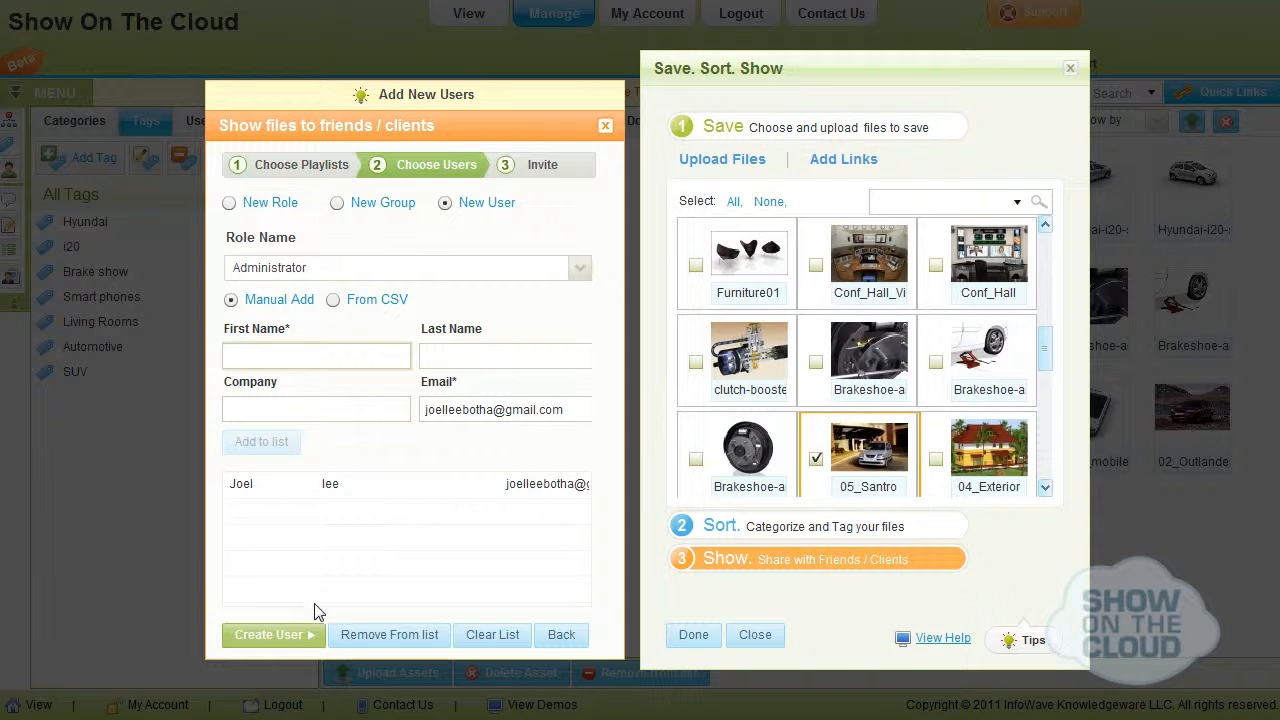
pyautogui.click(291, 638)
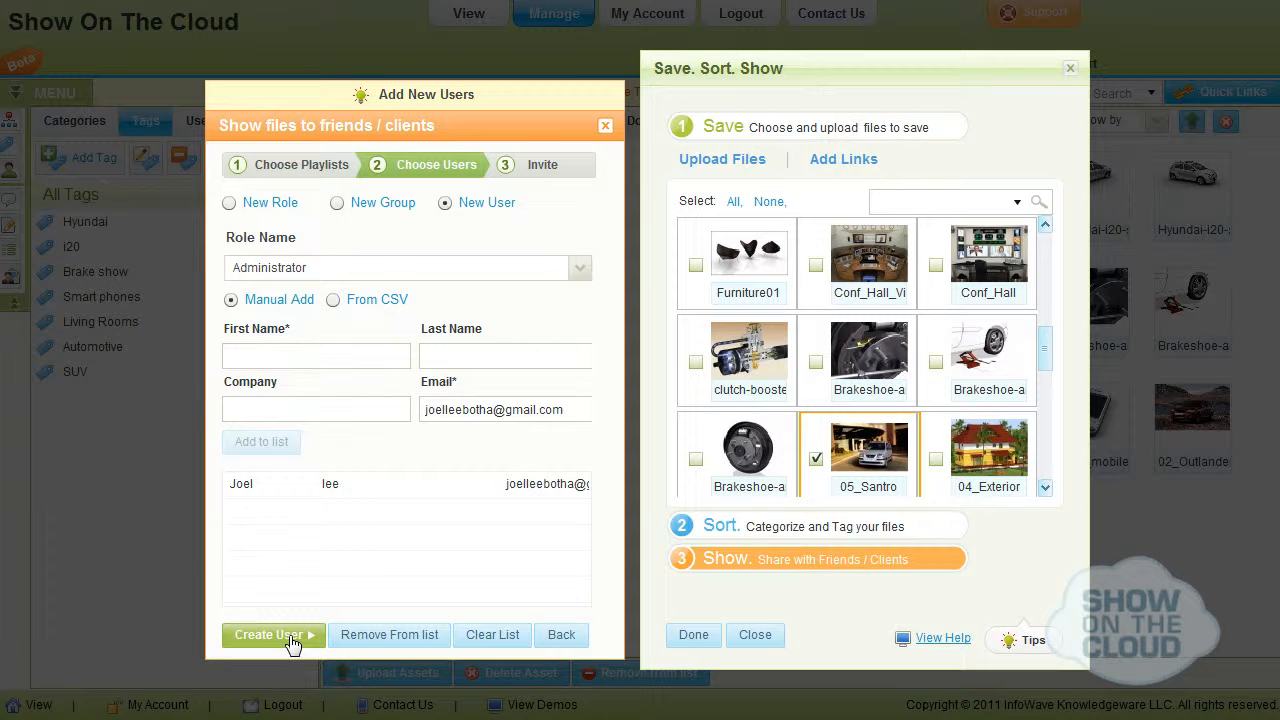
# Choose the newly added user as the recipient and set the invitation's subject to "Demo for Hyundai".
pyautogui.click(561, 636)
pyautogui.click(236, 355)
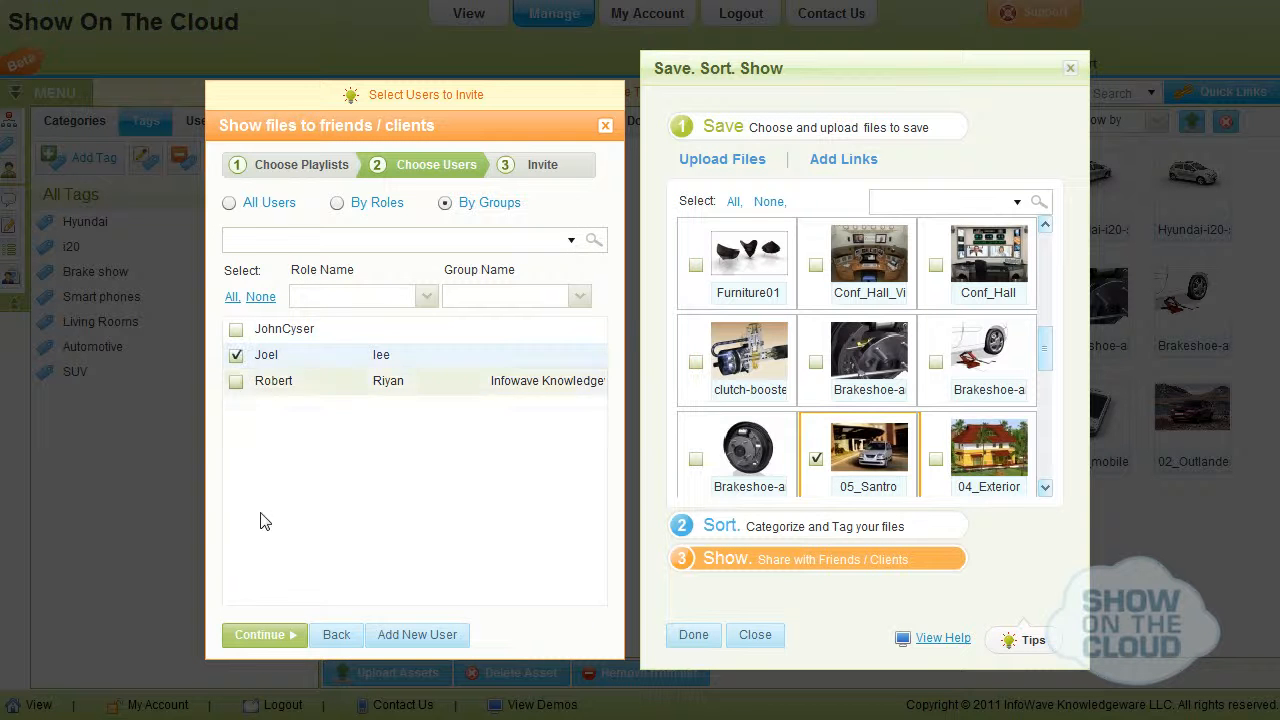
pyautogui.click(261, 635)
pyautogui.click(320, 332)
pyautogui.write('Demo for Hyundai')
# Begin the message above the link with a greeting to the recipient and "Please find below the link to our latest work.".
pyautogui.click(299, 411)
pyautogui.write('Hi joel,')
pyautogui.press('Return')
pyautogui.press('Return')
pyautogui.write('Please find below t')
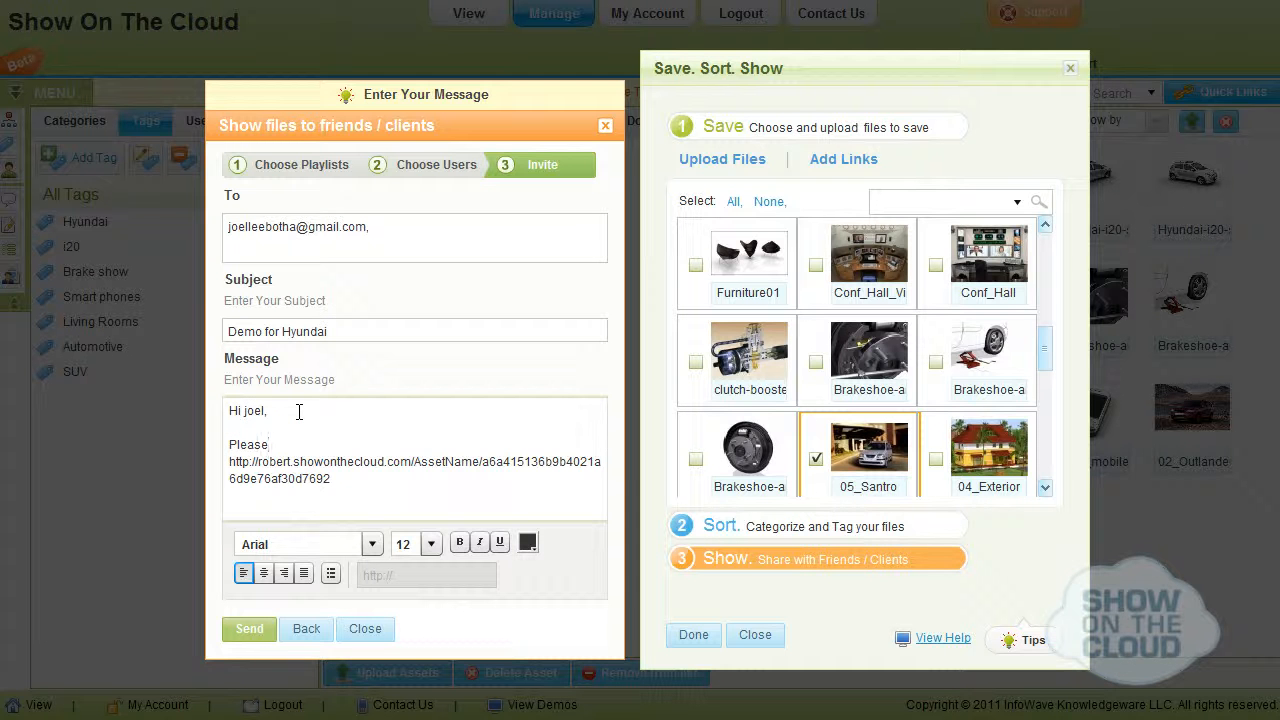
pyautogui.write('he link to our latest work. I am')
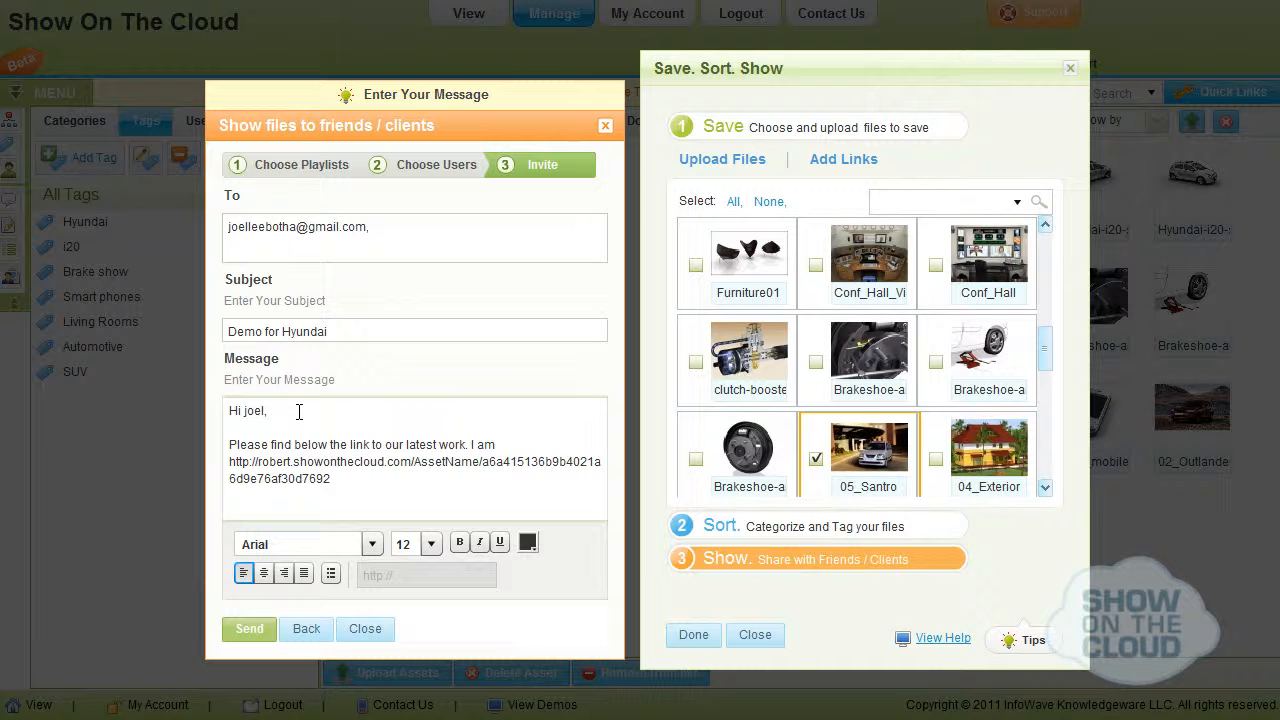
pyautogui.write(' using this really cool Software as a Service(SaaS) that allows me to upload my file')
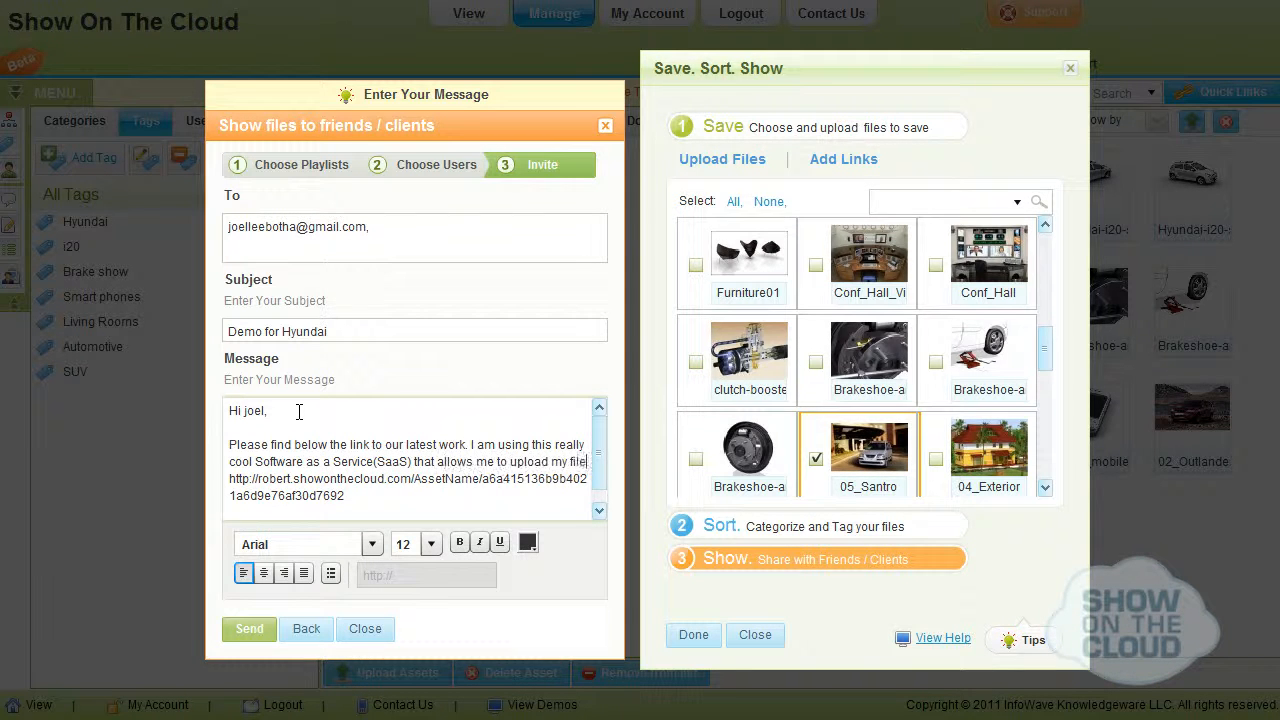
pyautogui.write('s, sort them into meaningful categories and create play')
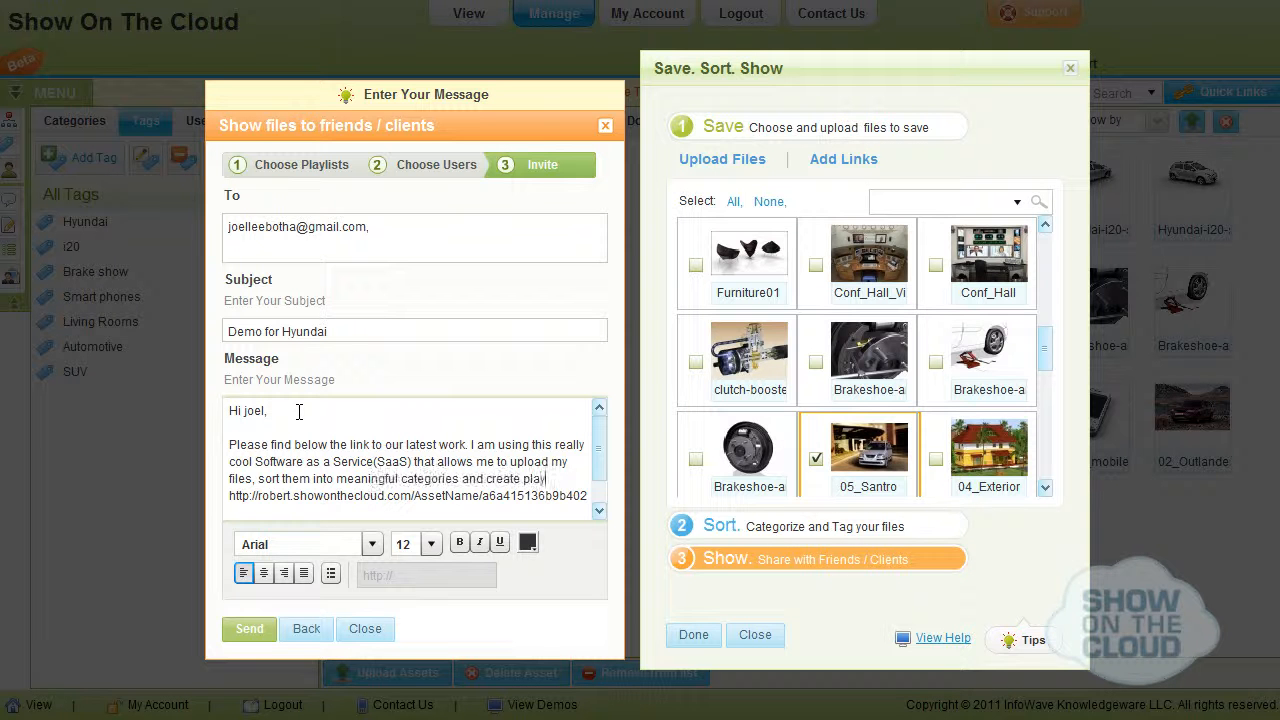
pyautogui.write('lists that I can share with my customers and friends. Hope you enjoy it.')
# Close the message below the link with "Regards," and the sender's name, and send it.
pyautogui.scroll(-1, 292, 498)
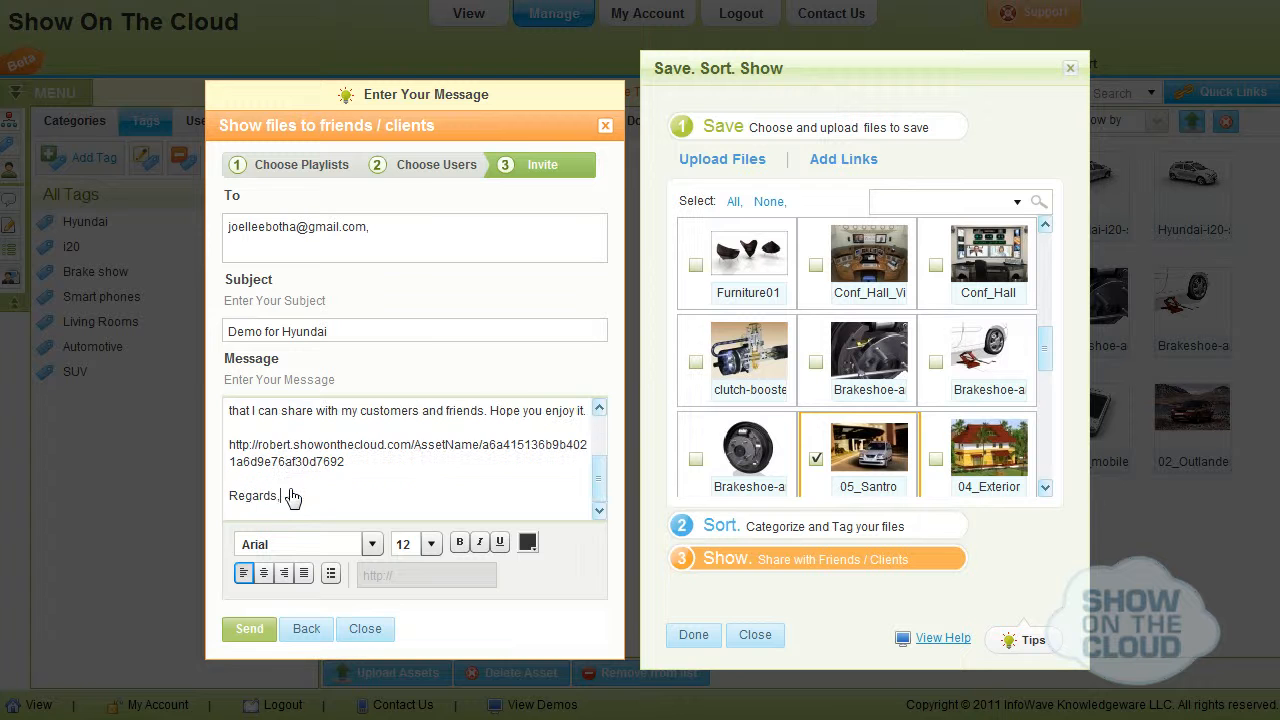
pyautogui.press('Return')
pyautogui.write('Robert')
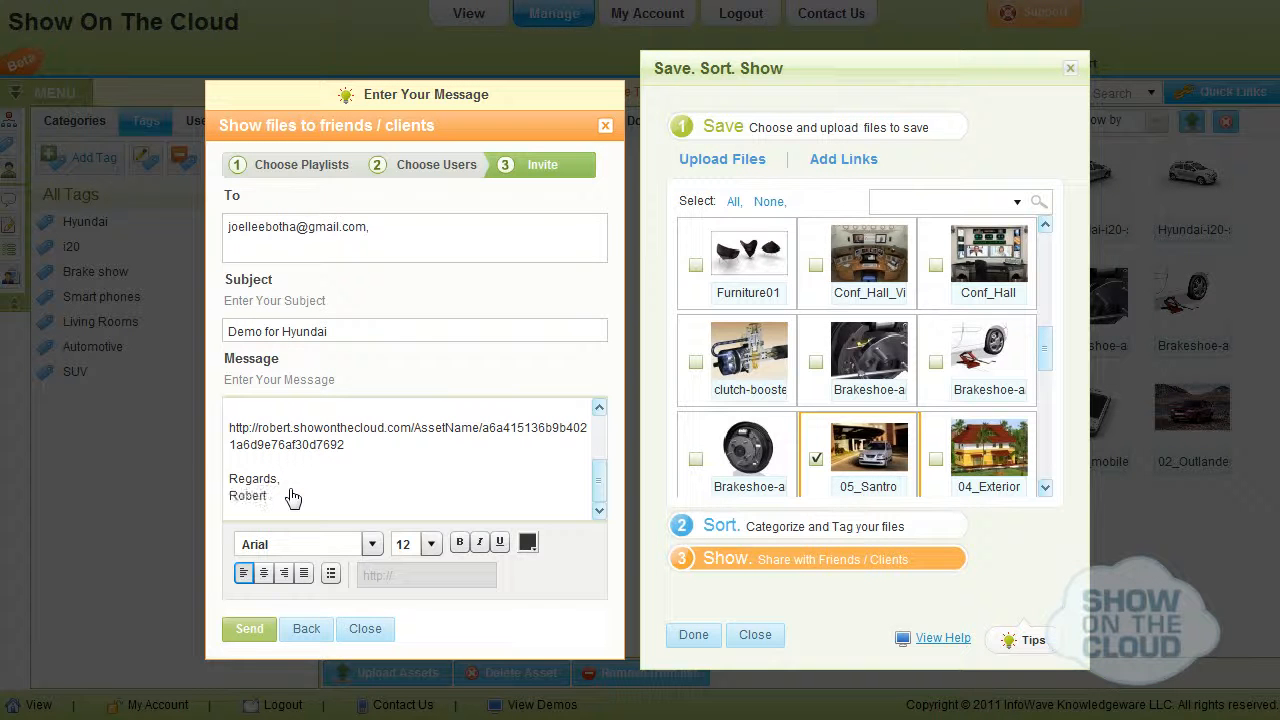
pyautogui.click(252, 629)
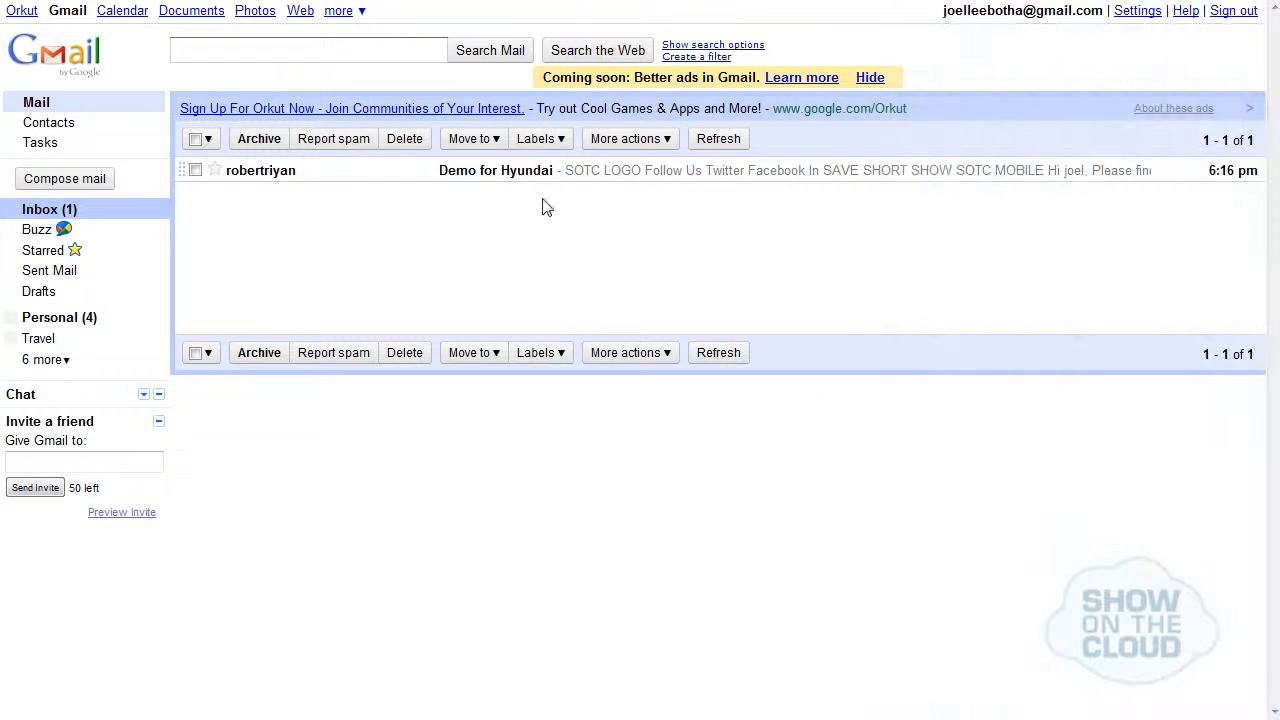
# Switch to the recipient's Gmail inbox, open the Demo for Hyundai e-mail and follow its shared playlist link.
pyautogui.click(524, 181)
pyautogui.scroll(-5, 1257, 512)
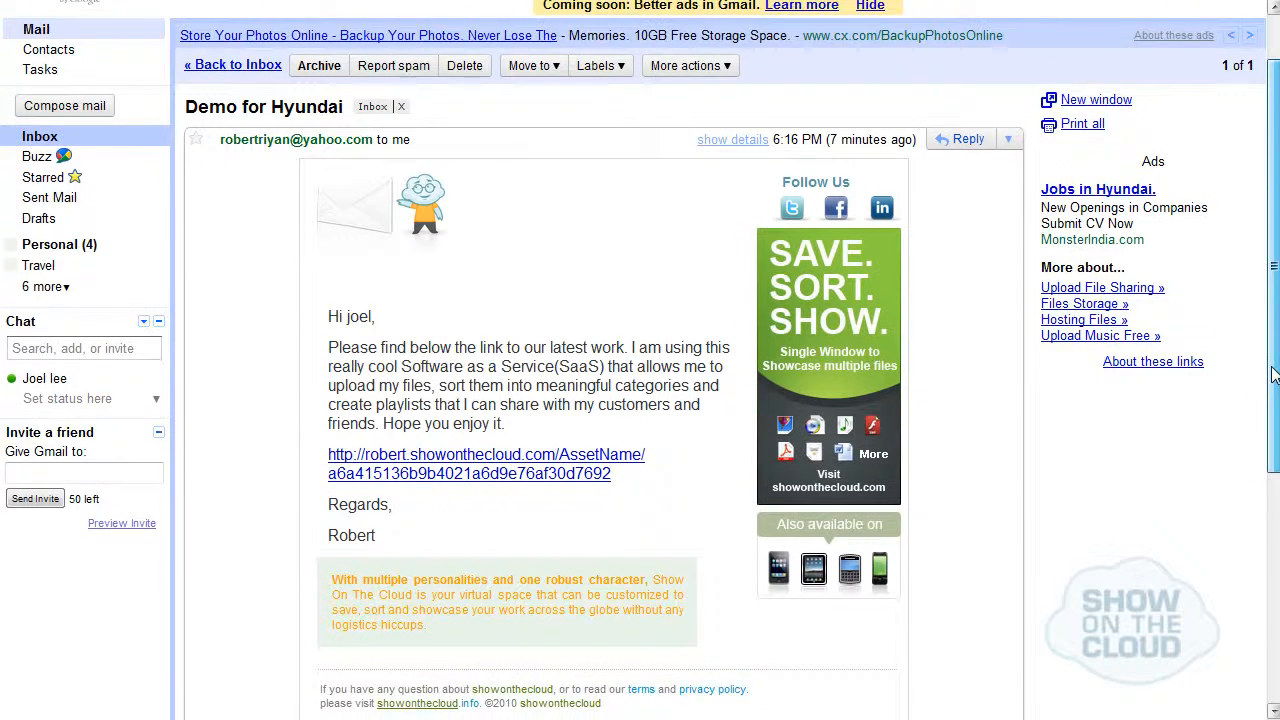
pyautogui.scroll(-1, 1257, 512)
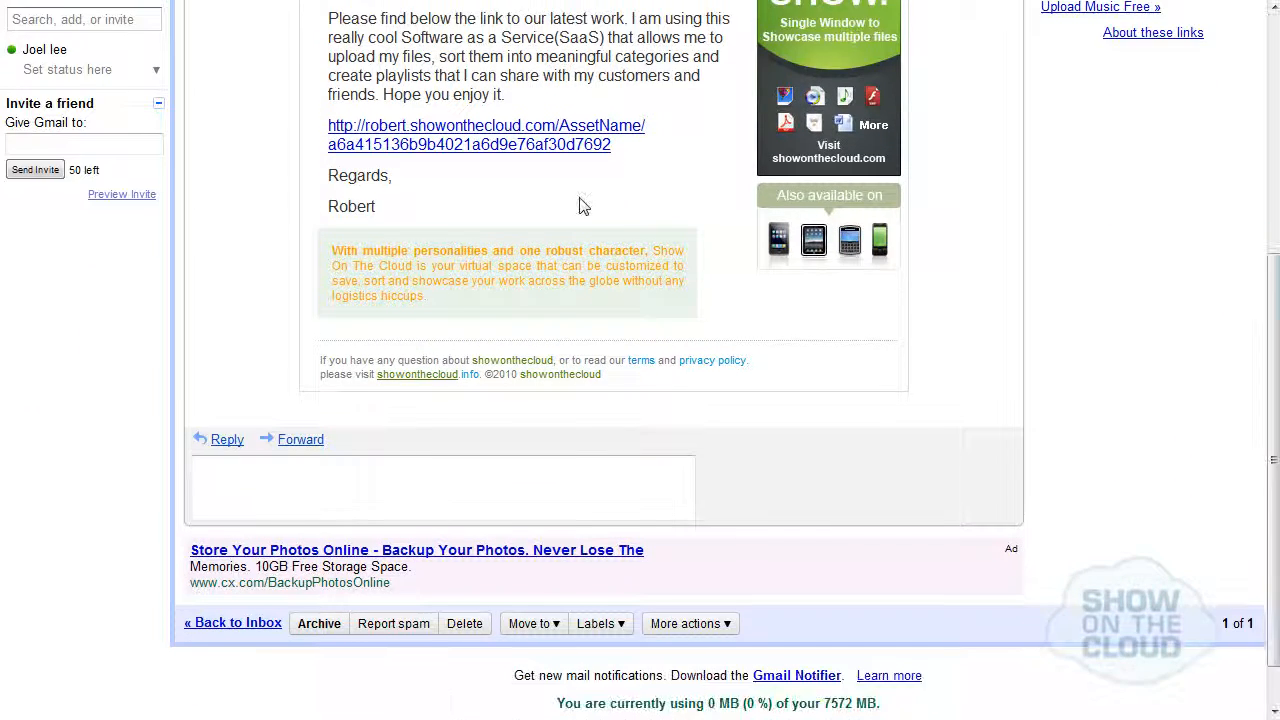
pyautogui.click(551, 152)
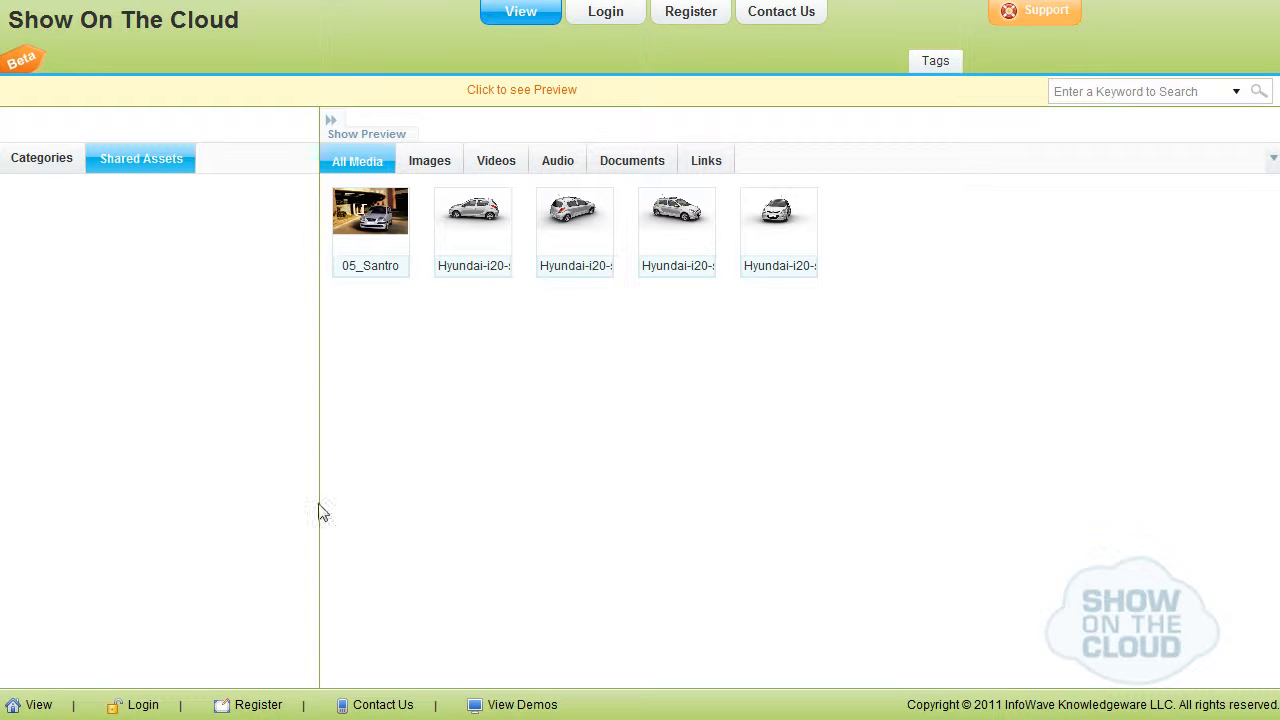
# Preview the shared 05_Santro image and the first Hyundai-i20 image.
pyautogui.click(373, 235)
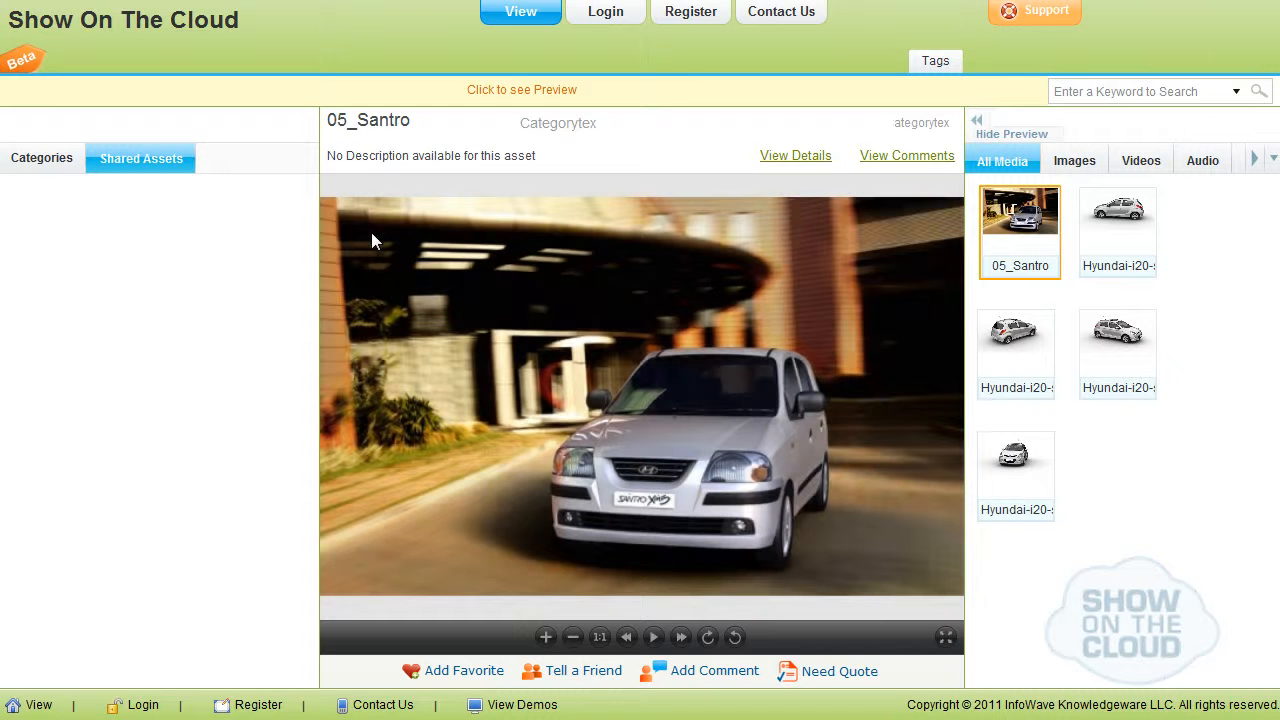
pyautogui.click(1118, 232)
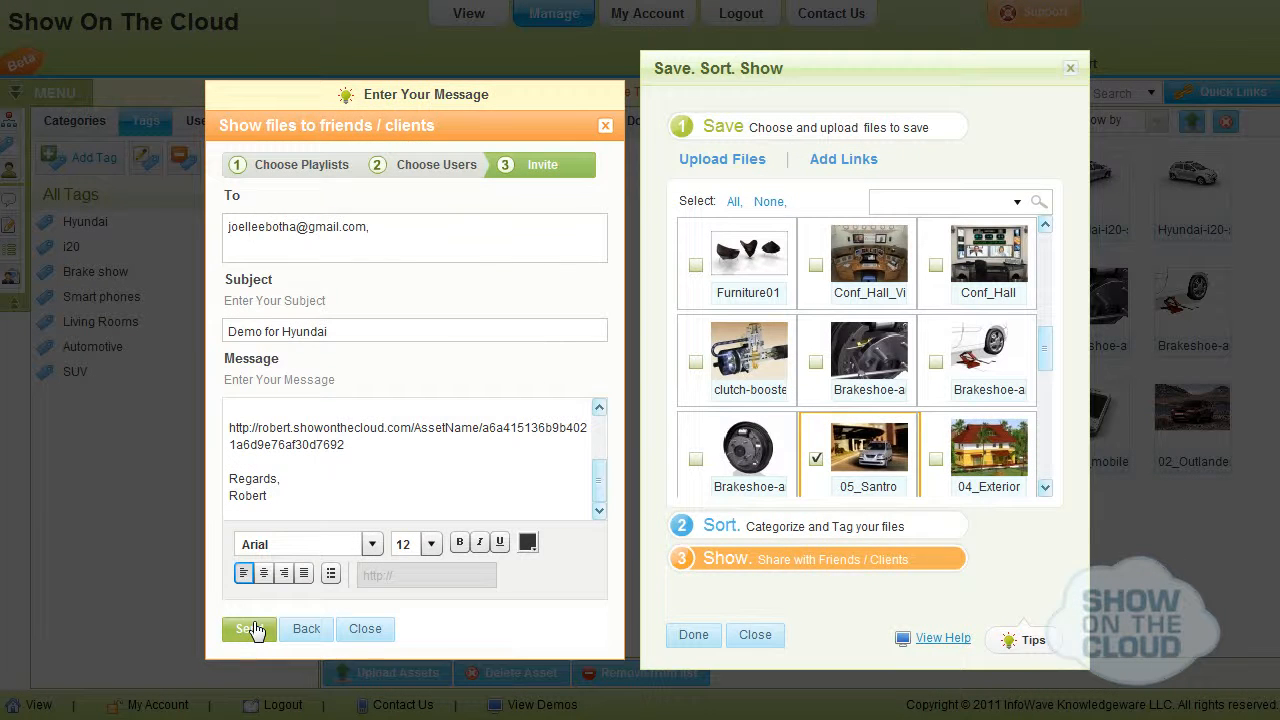
# Send the Demo for Hyundai invitation and finish the Save. Sort. Show wizard.
pyautogui.click(252, 628)
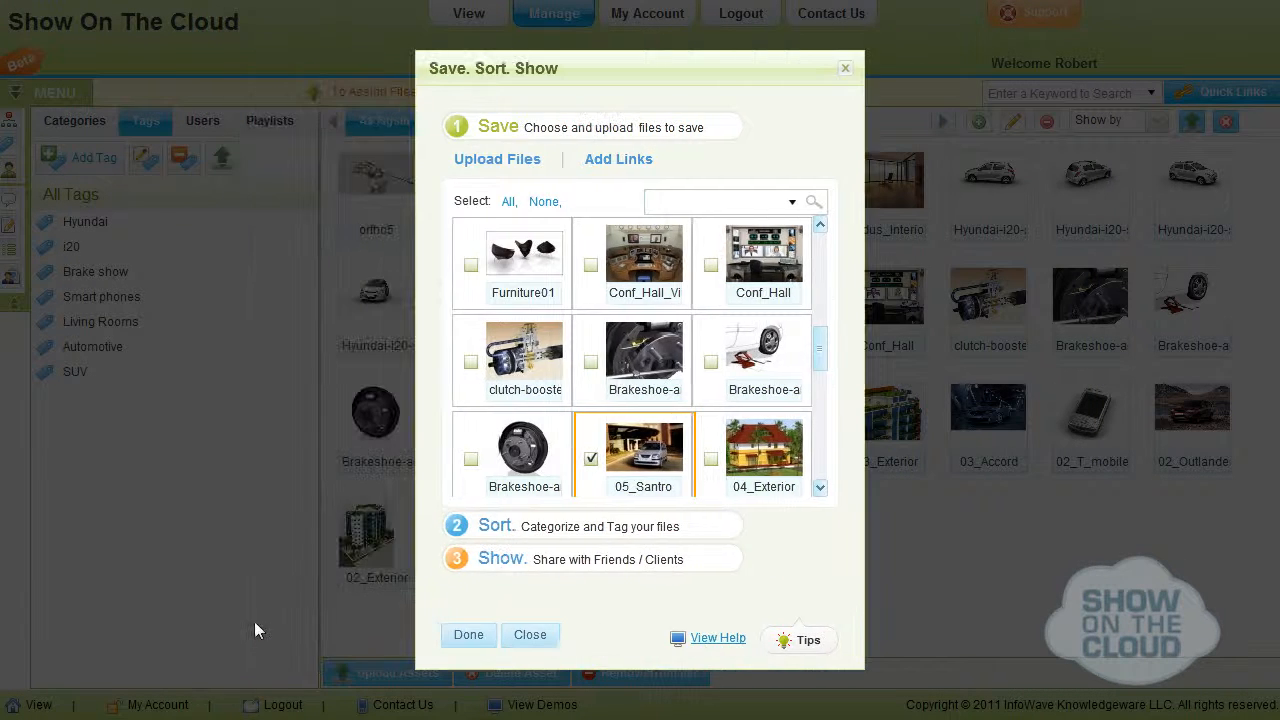
pyautogui.click(455, 643)
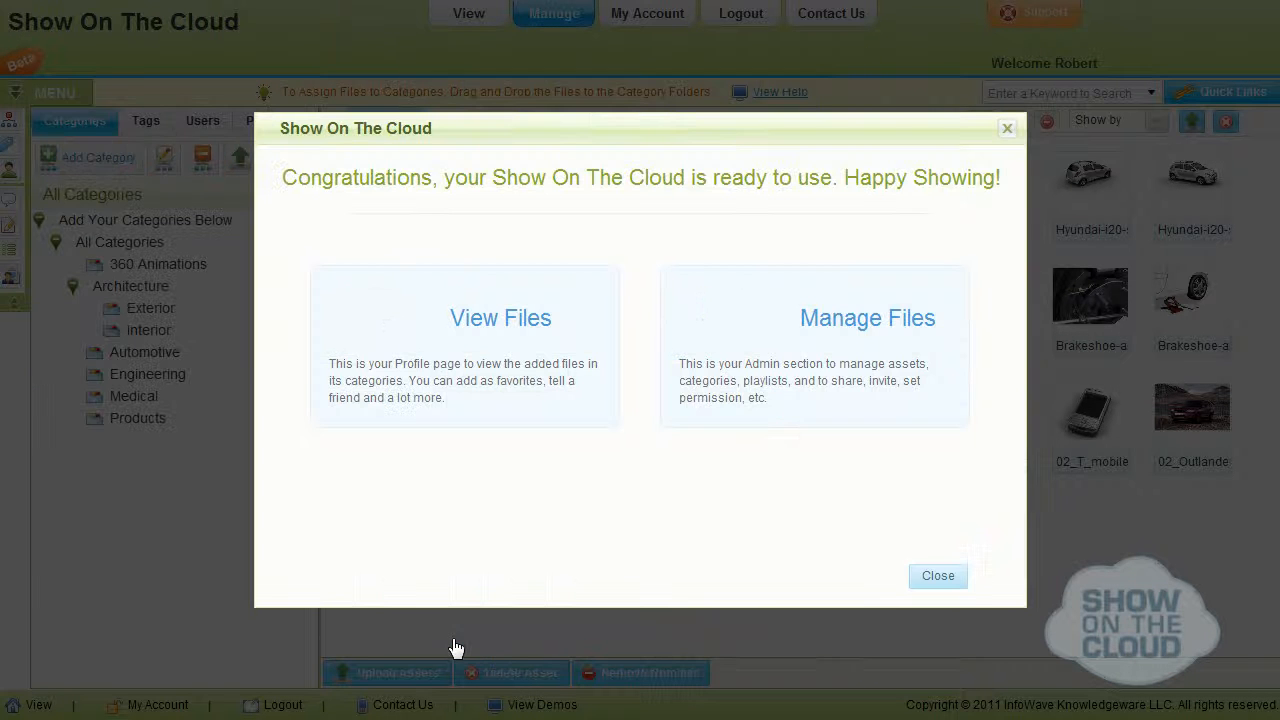
# View the uploaded files and preview the ortho4, ortho3 and Indus_Interio images.
pyautogui.click(489, 320)
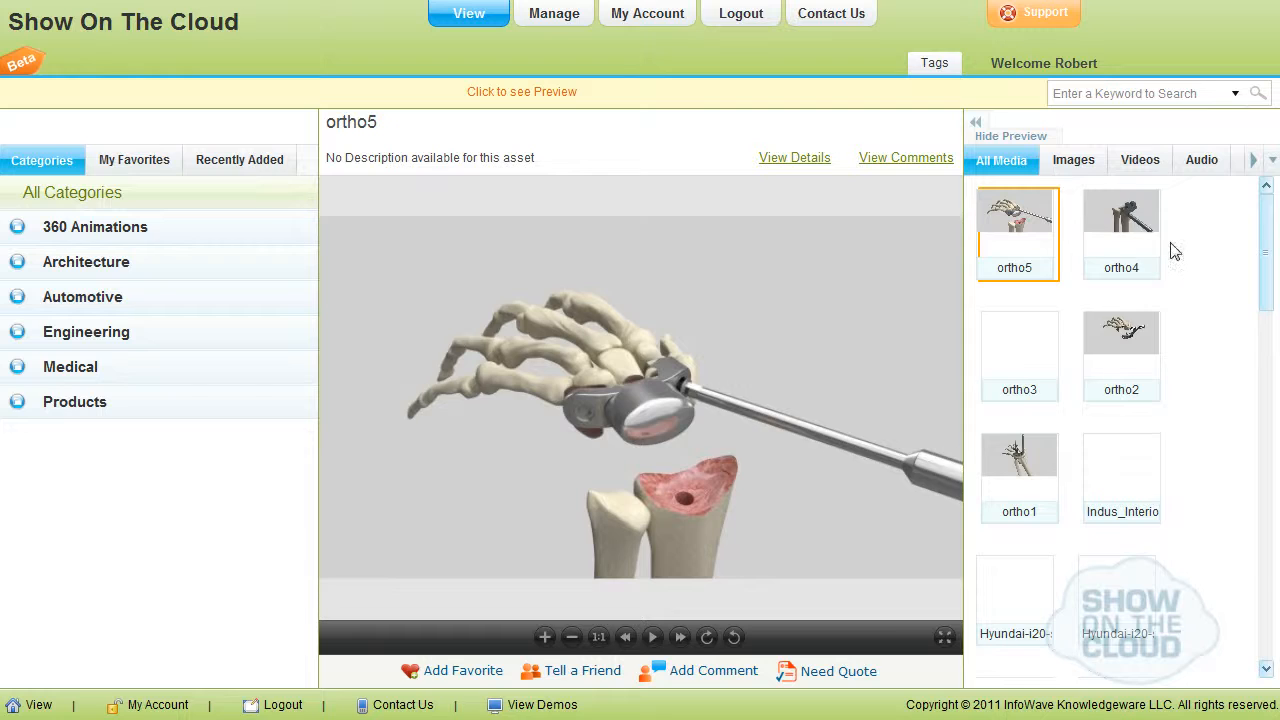
pyautogui.click(1122, 222)
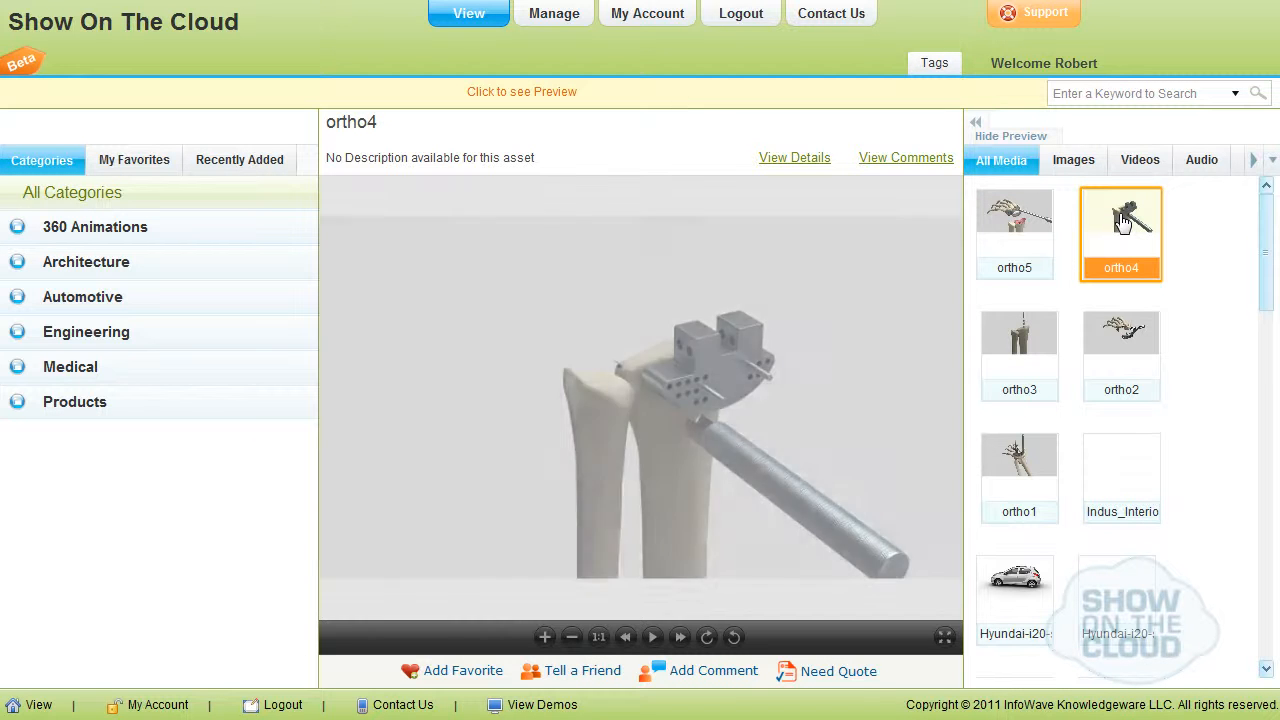
pyautogui.click(1019, 340)
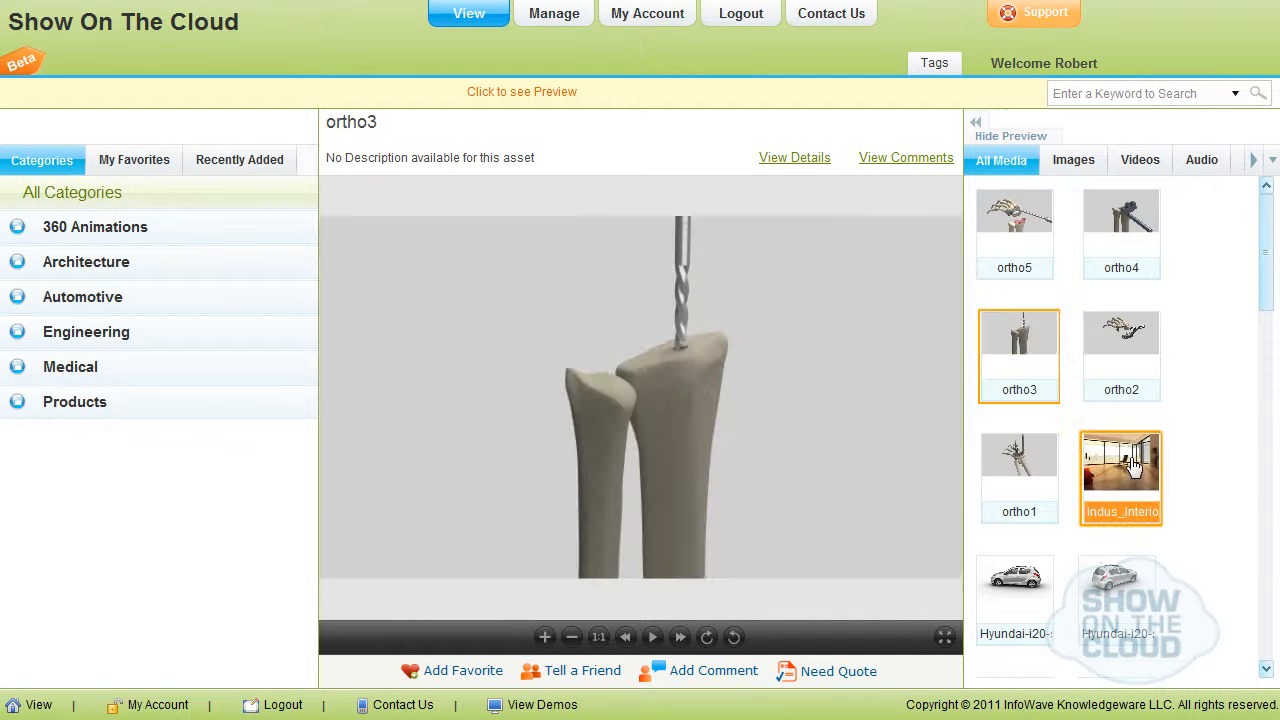
pyautogui.click(1133, 465)
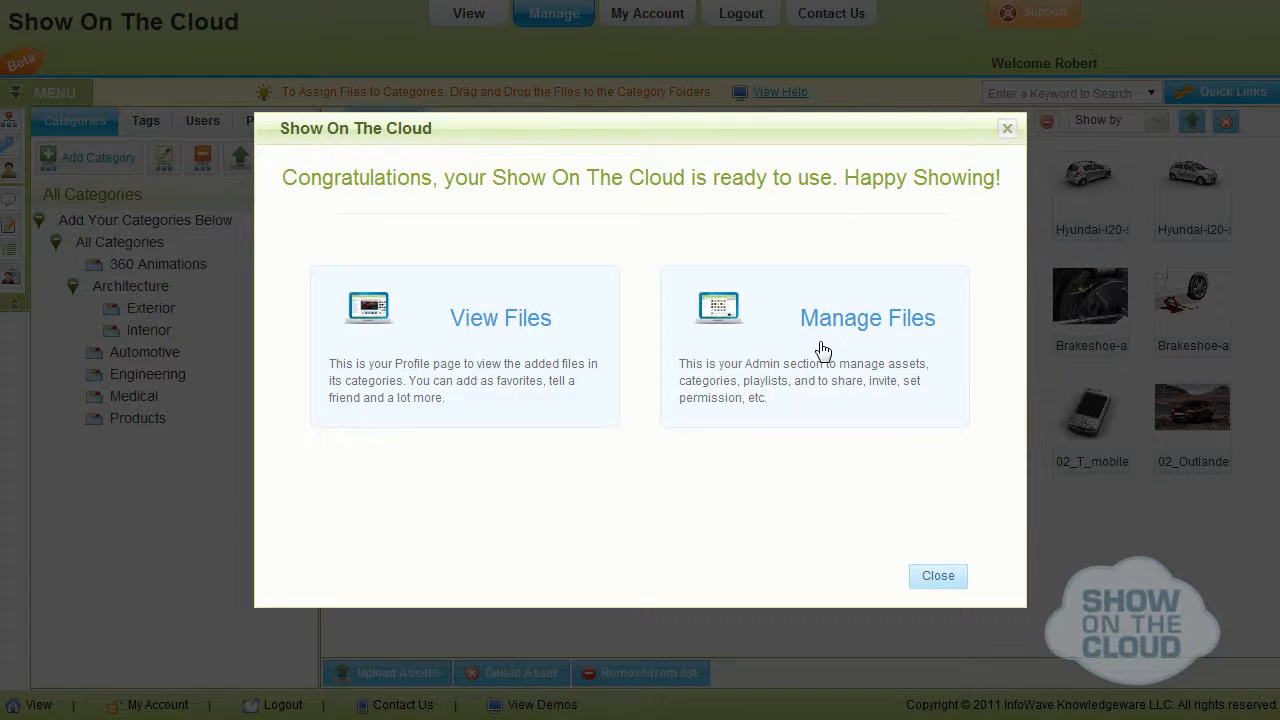
# Go to file management and display the details of the ortho5 image.
pyautogui.click(751, 317)
pyautogui.click(377, 206)
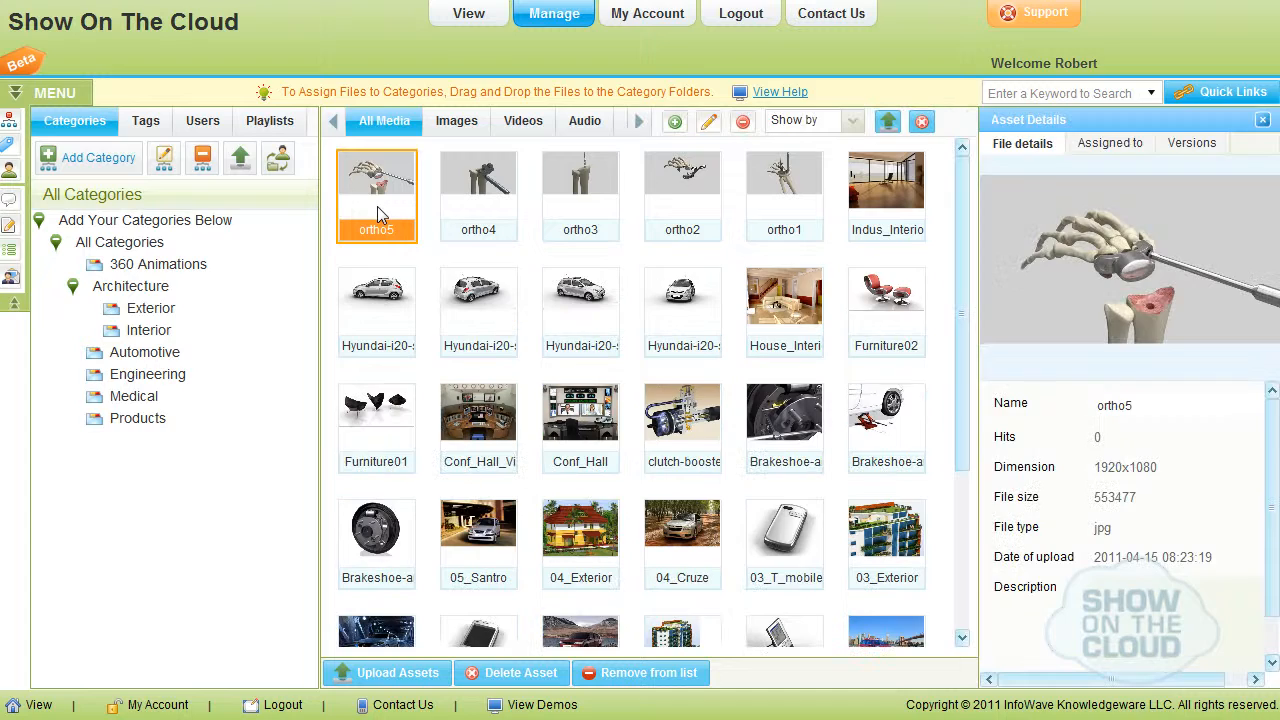
# Select the ortho4 and Indus_Interior images, and display the file details of House_Interior_View01.
pyautogui.click(477, 207)
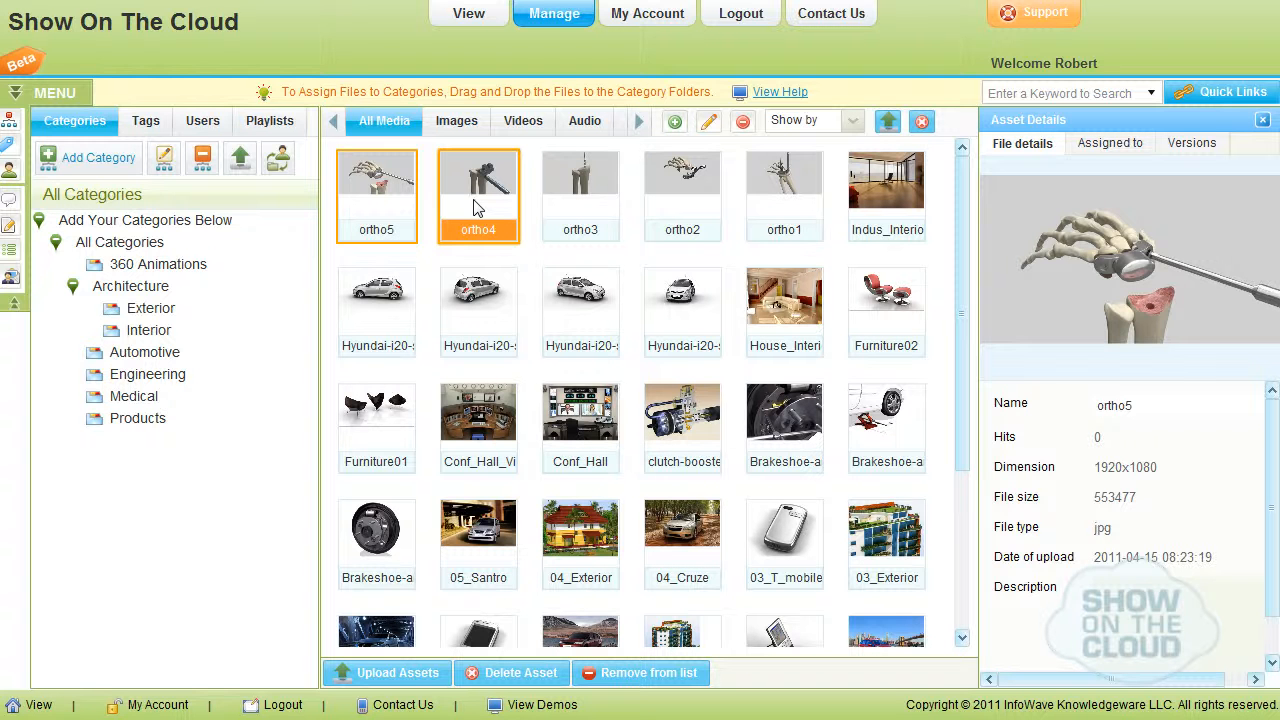
pyautogui.click(886, 192)
pyautogui.click(810, 317)
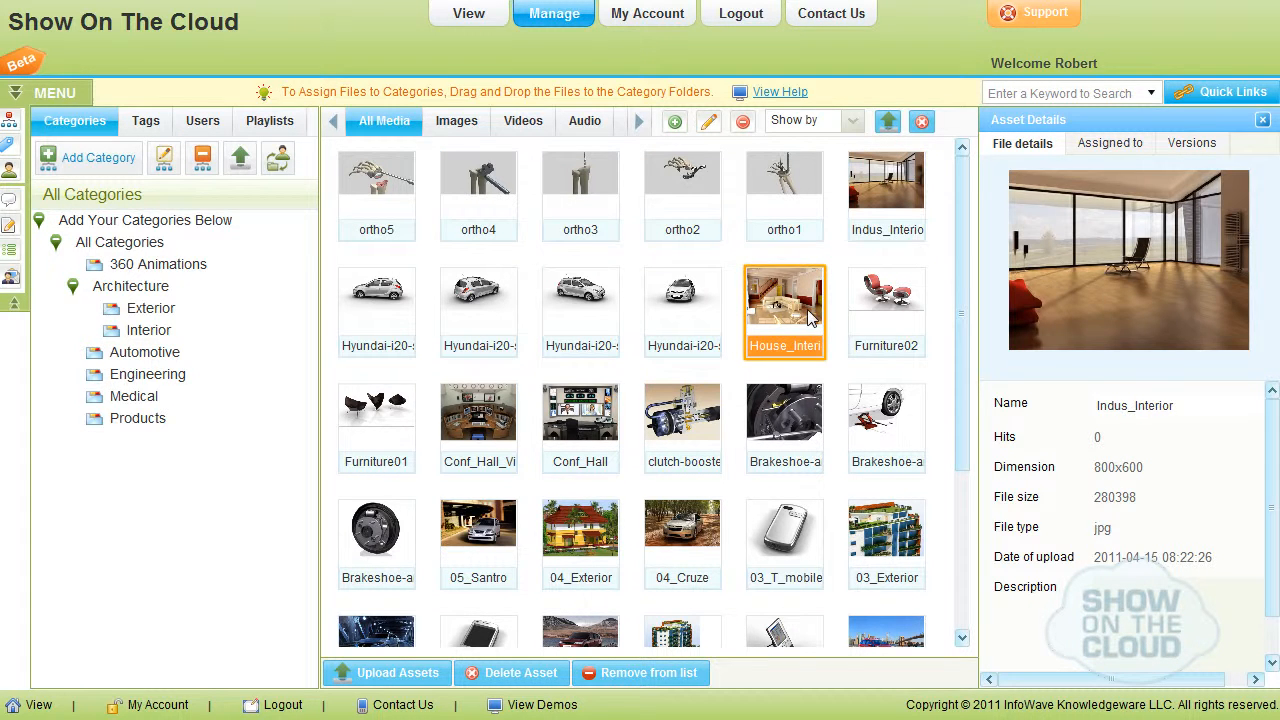
# List the files in the 360 Animations category and those tagged i20, Hyundai and Brake show.
pyautogui.click(73, 288)
pyautogui.click(115, 265)
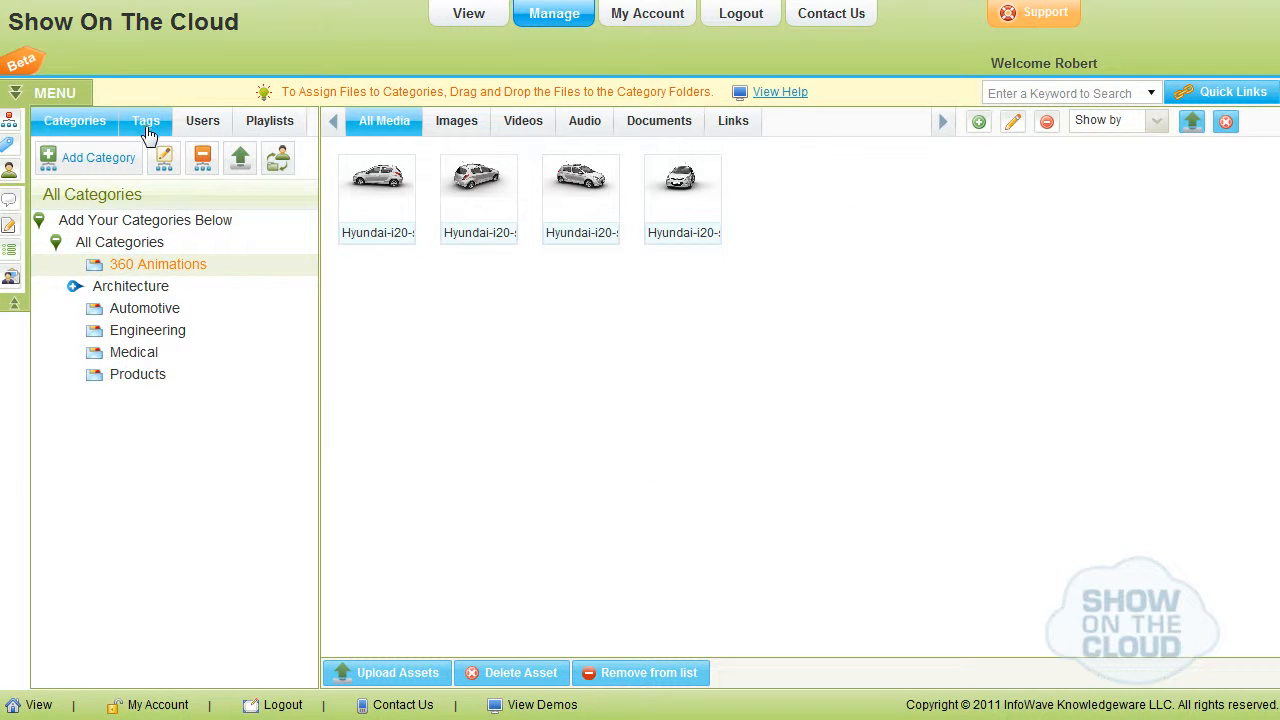
pyautogui.click(147, 132)
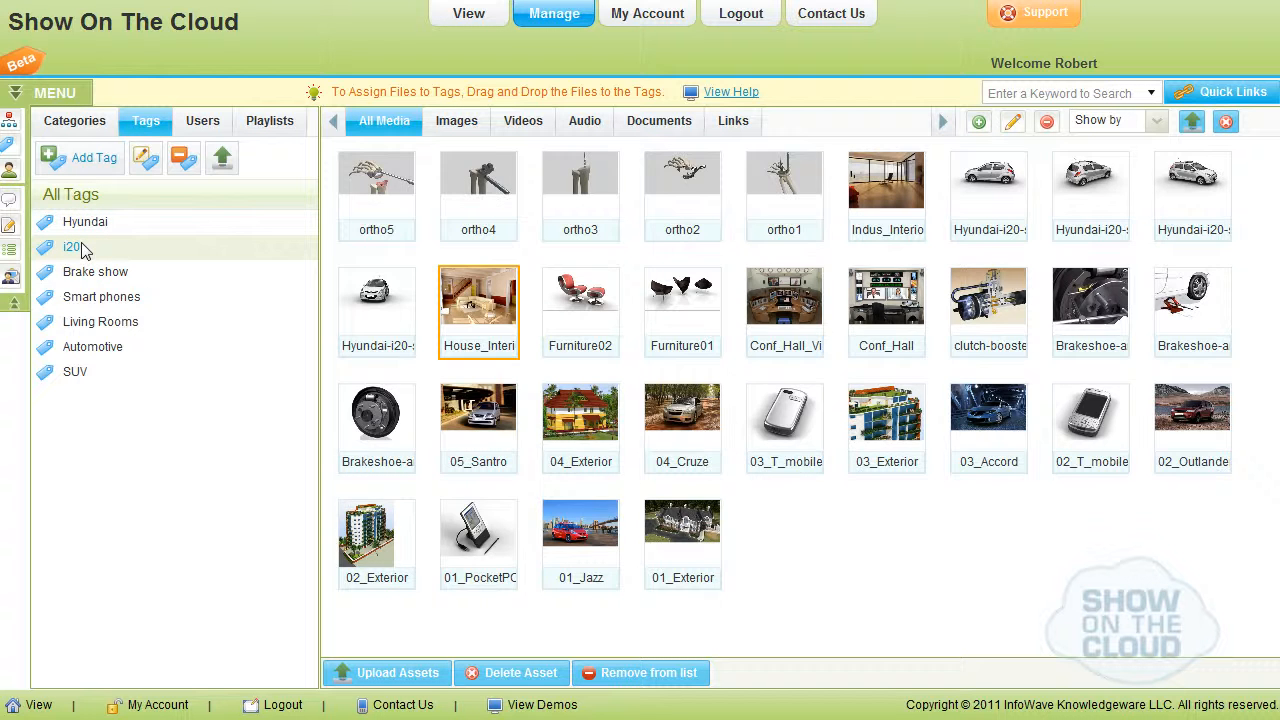
pyautogui.click(84, 251)
pyautogui.click(98, 224)
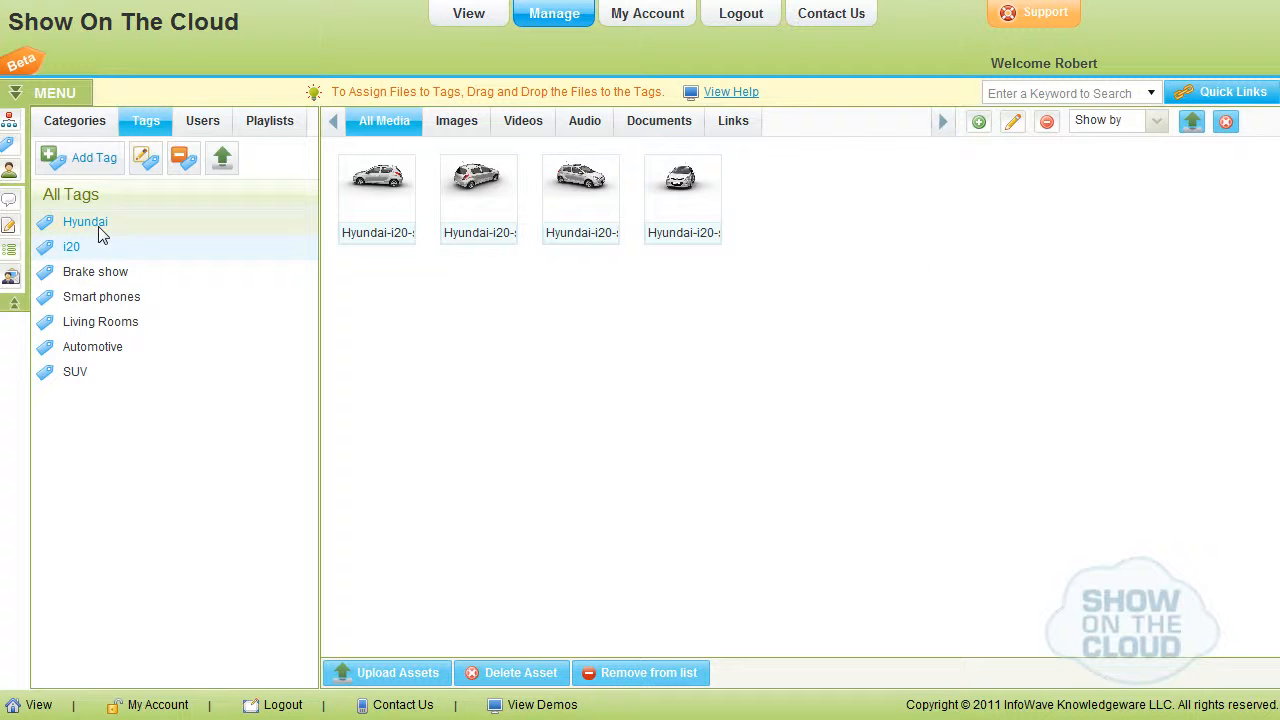
pyautogui.click(123, 277)
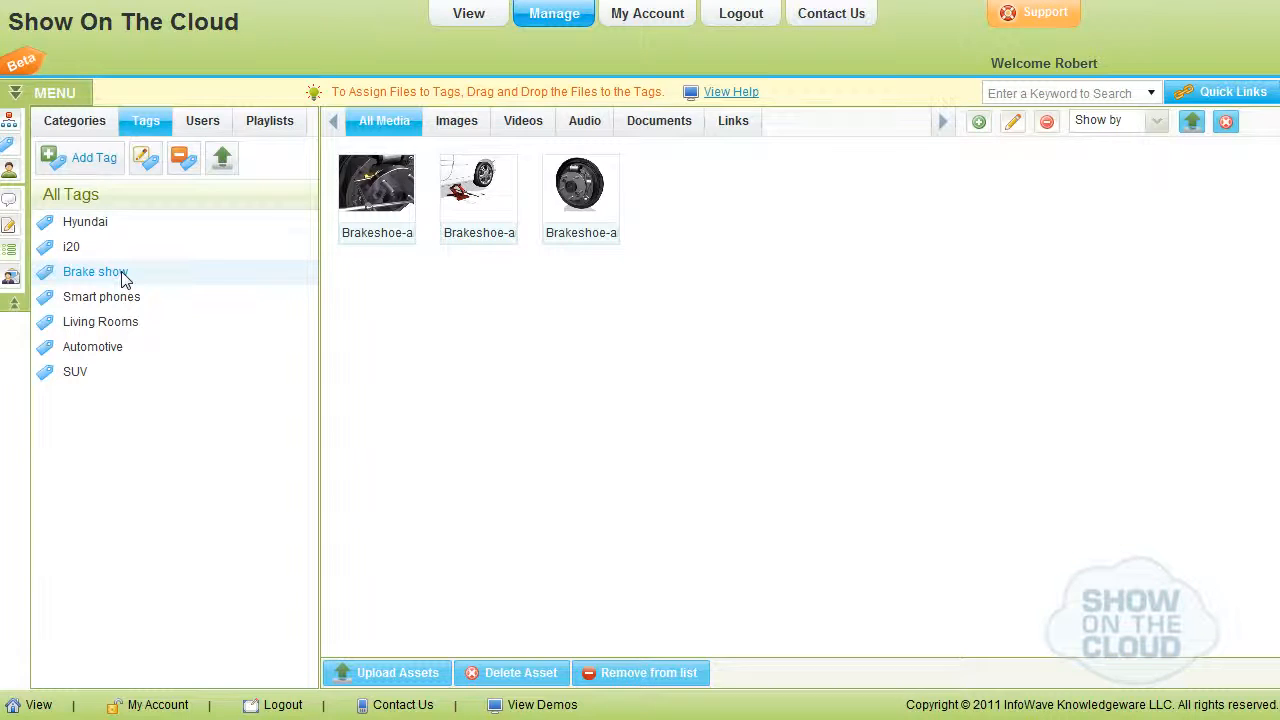
# Open the account profile, fill in the last name in the personal details and save them.
pyautogui.click(640, 17)
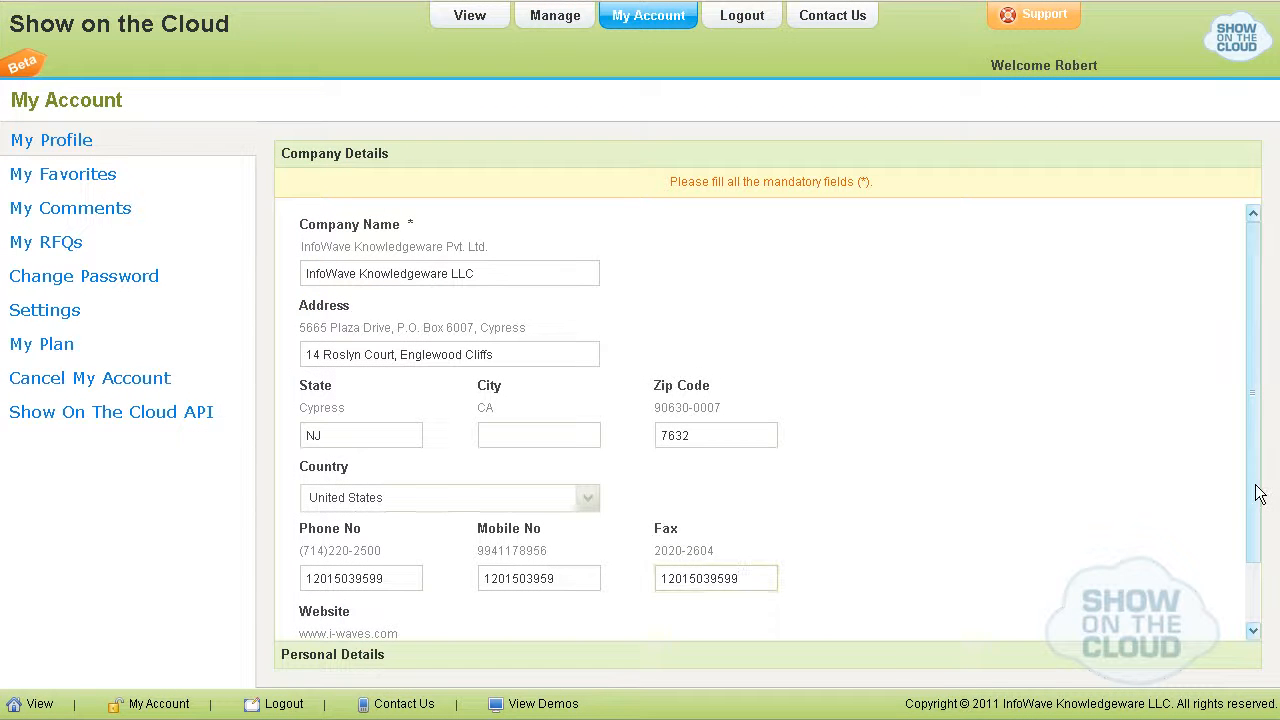
pyautogui.scroll(-1, 1251, 491)
pyautogui.click(344, 585)
pyautogui.click(327, 628)
pyautogui.click(674, 302)
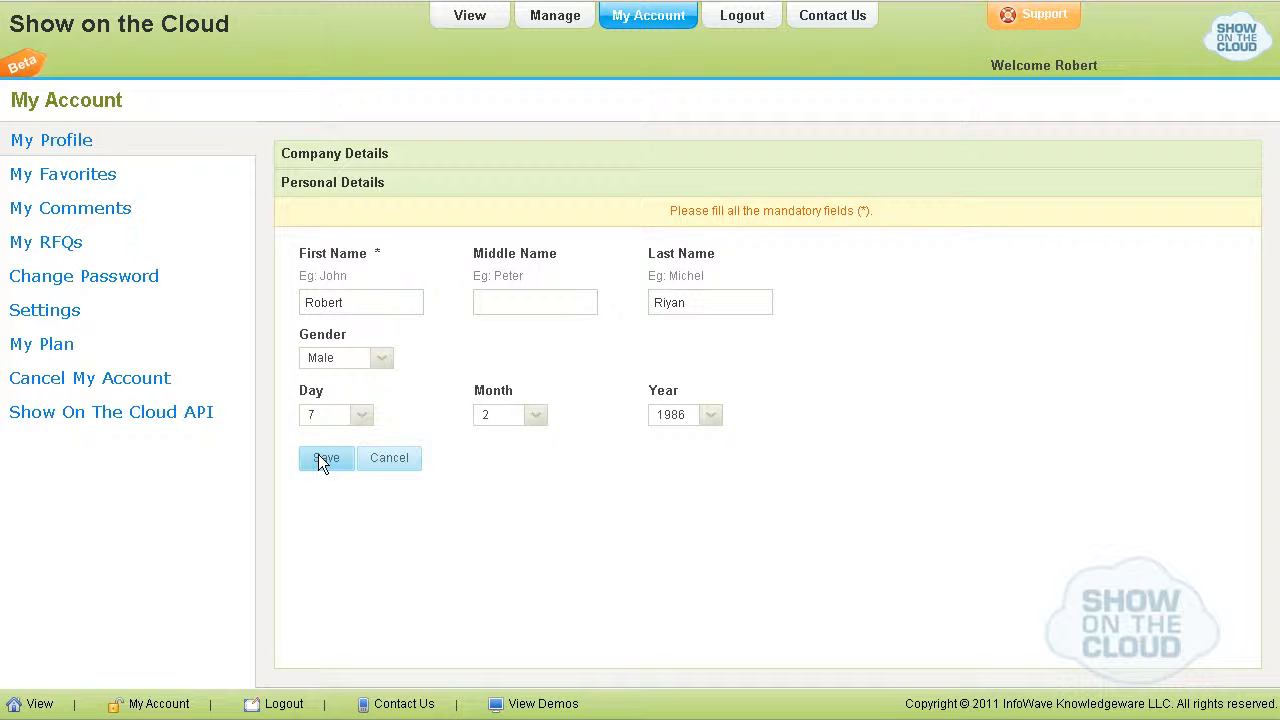
pyautogui.click(326, 458)
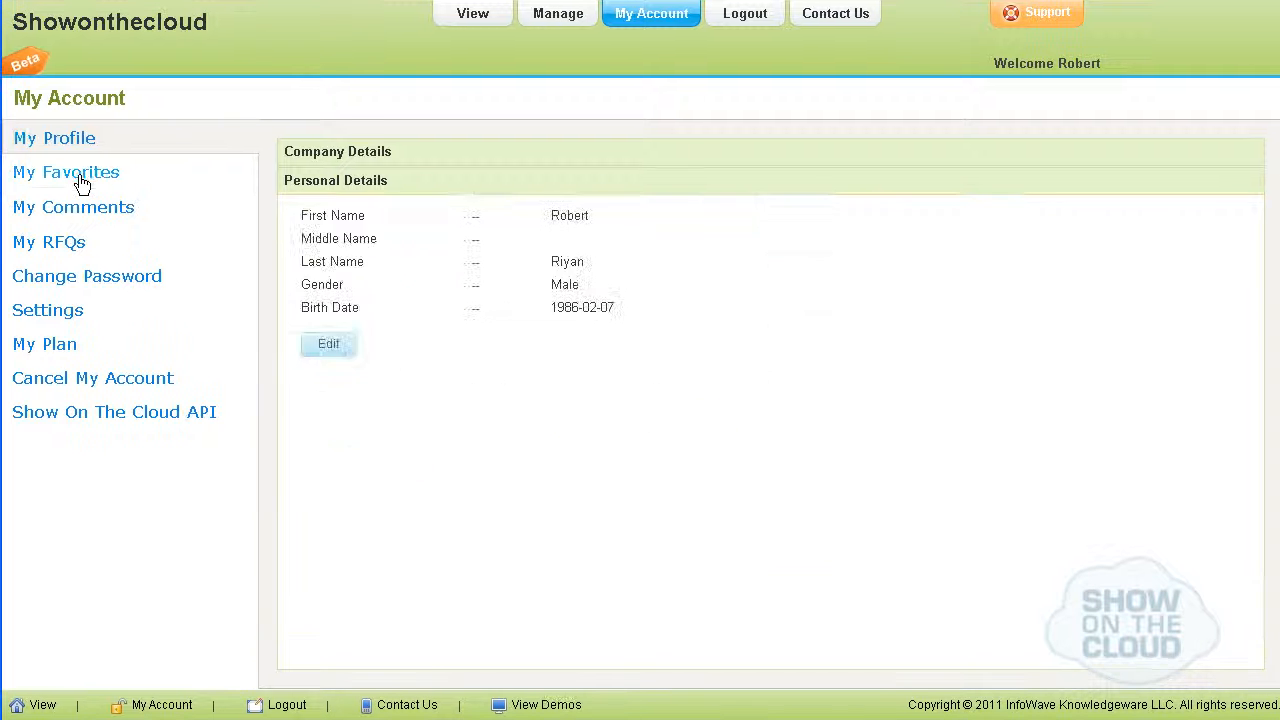
# Review the account's favorites, comments, RFQs and password change form.
pyautogui.click(78, 178)
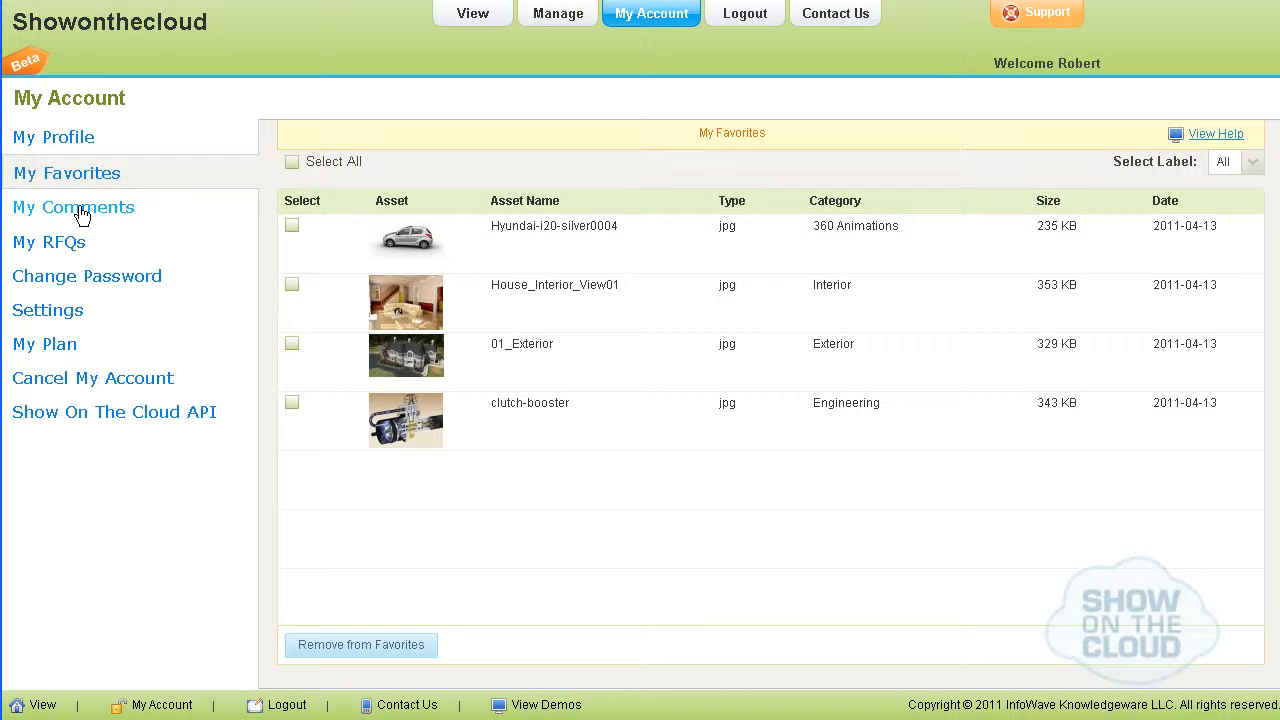
pyautogui.click(81, 215)
pyautogui.click(64, 240)
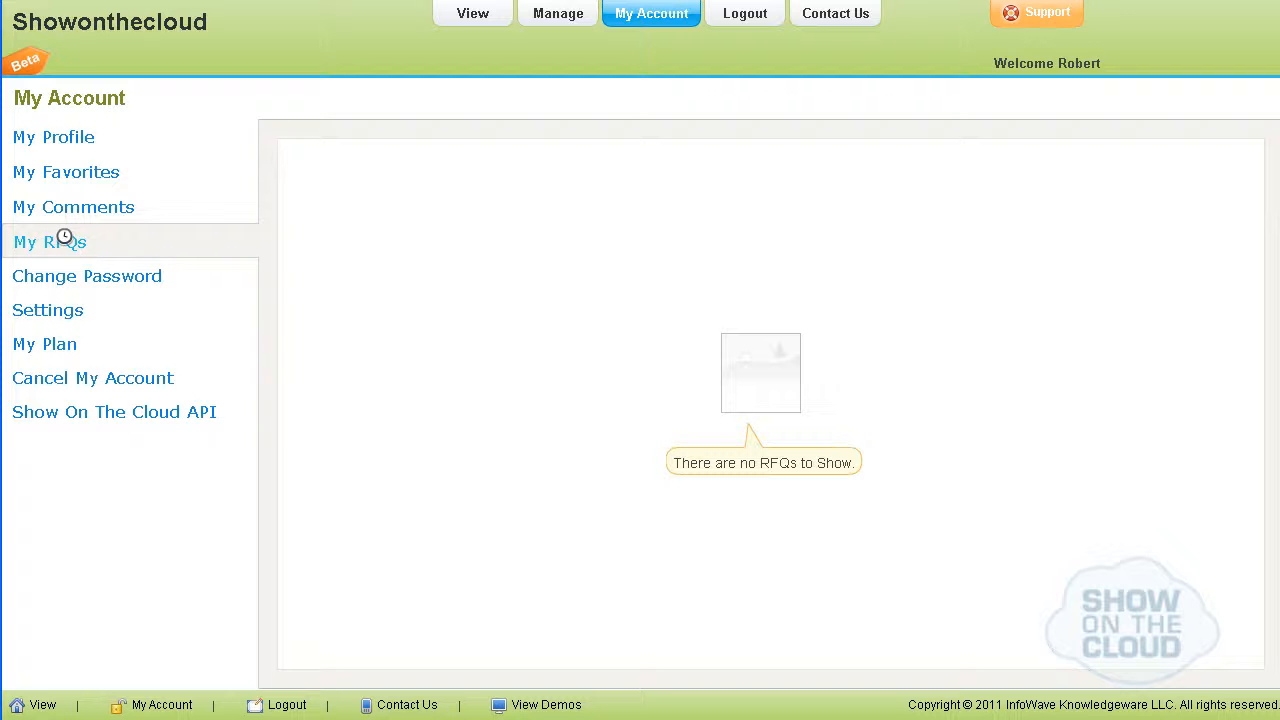
pyautogui.click(66, 284)
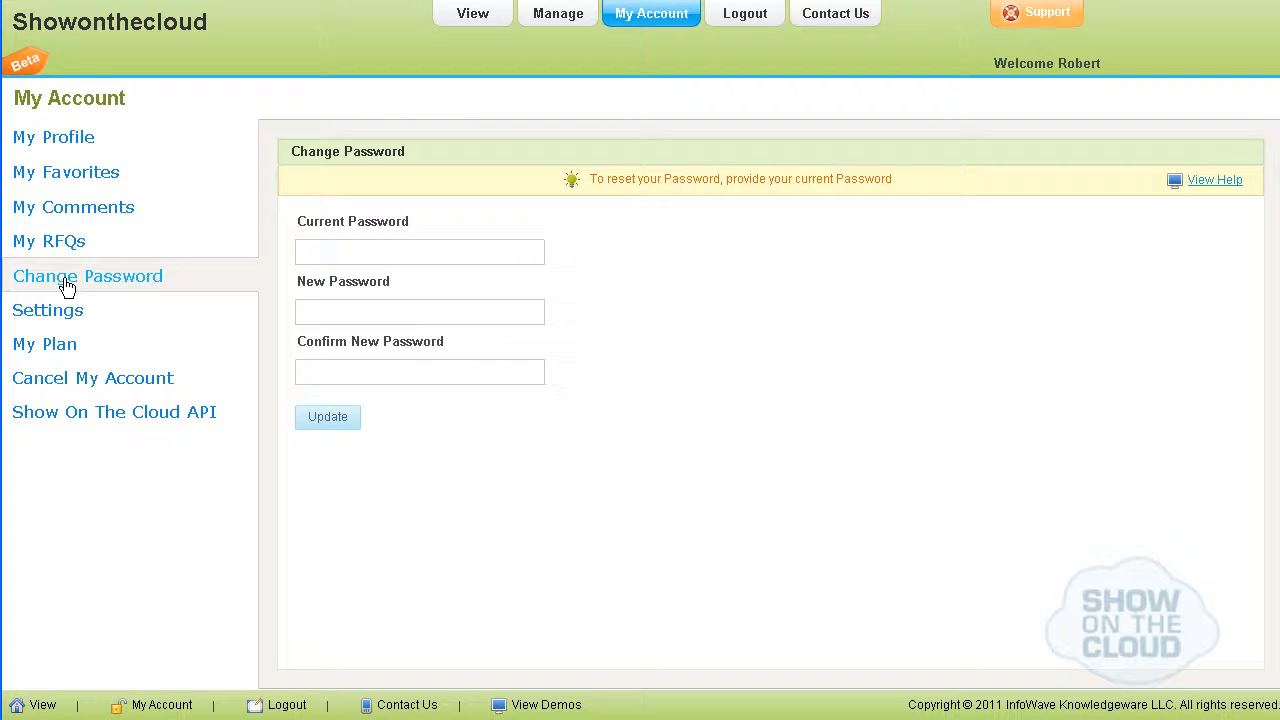
# Set logo.png as the company logo in the application settings and save.
pyautogui.click(46, 311)
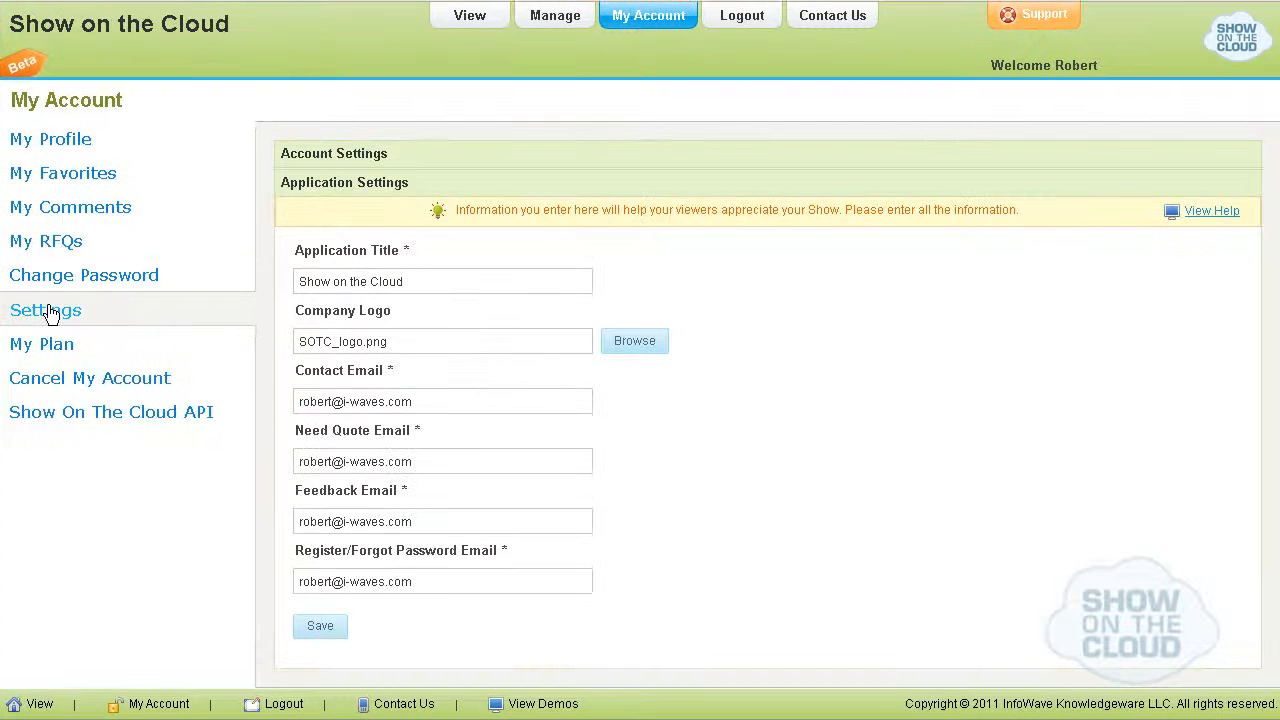
pyautogui.click(636, 340)
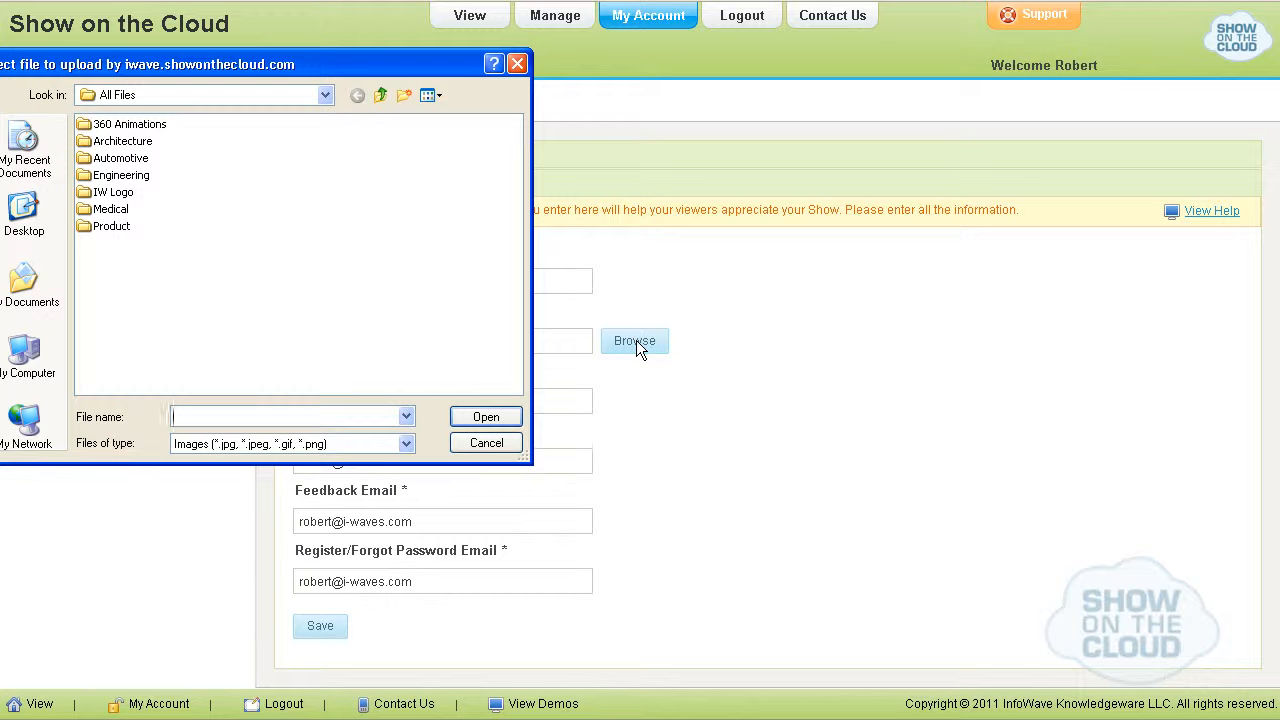
pyautogui.doubleClick(95, 191)
pyautogui.click(99, 133)
pyautogui.click(479, 416)
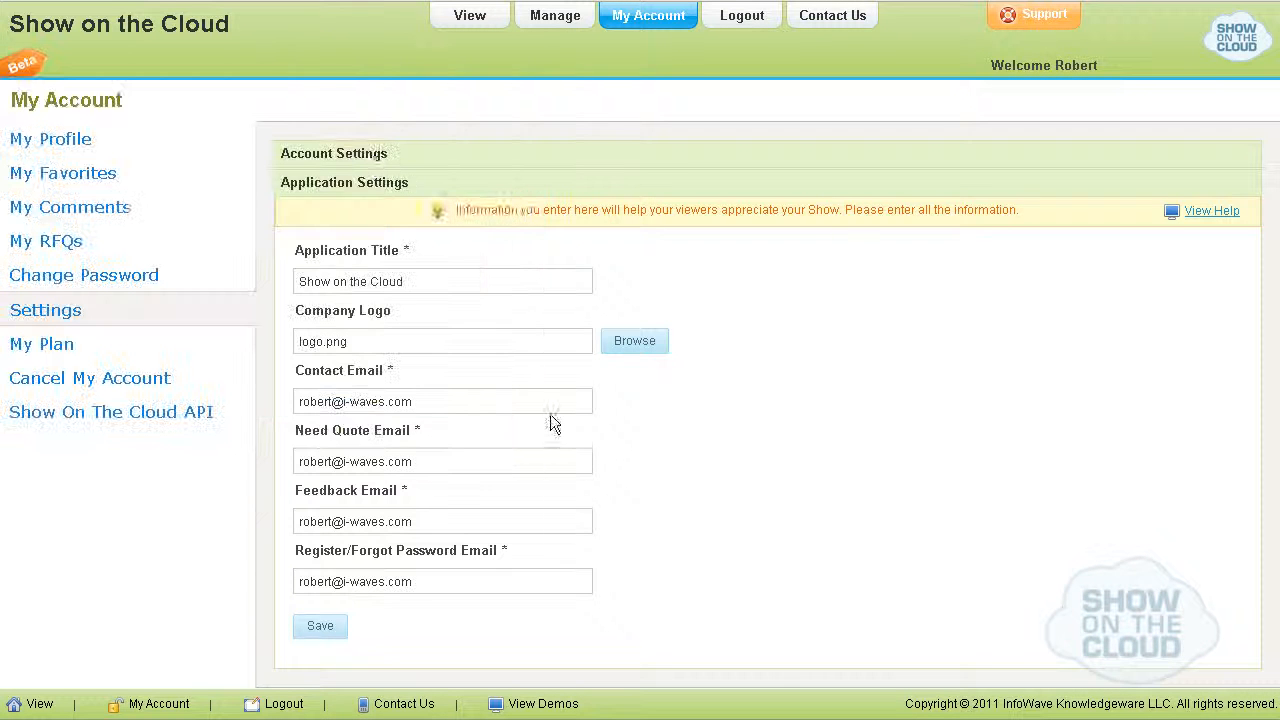
pyautogui.click(320, 625)
# Review the account settings, the available plans, the account cancellation page and the Show On The Cloud API page.
pyautogui.click(371, 160)
pyautogui.click(60, 344)
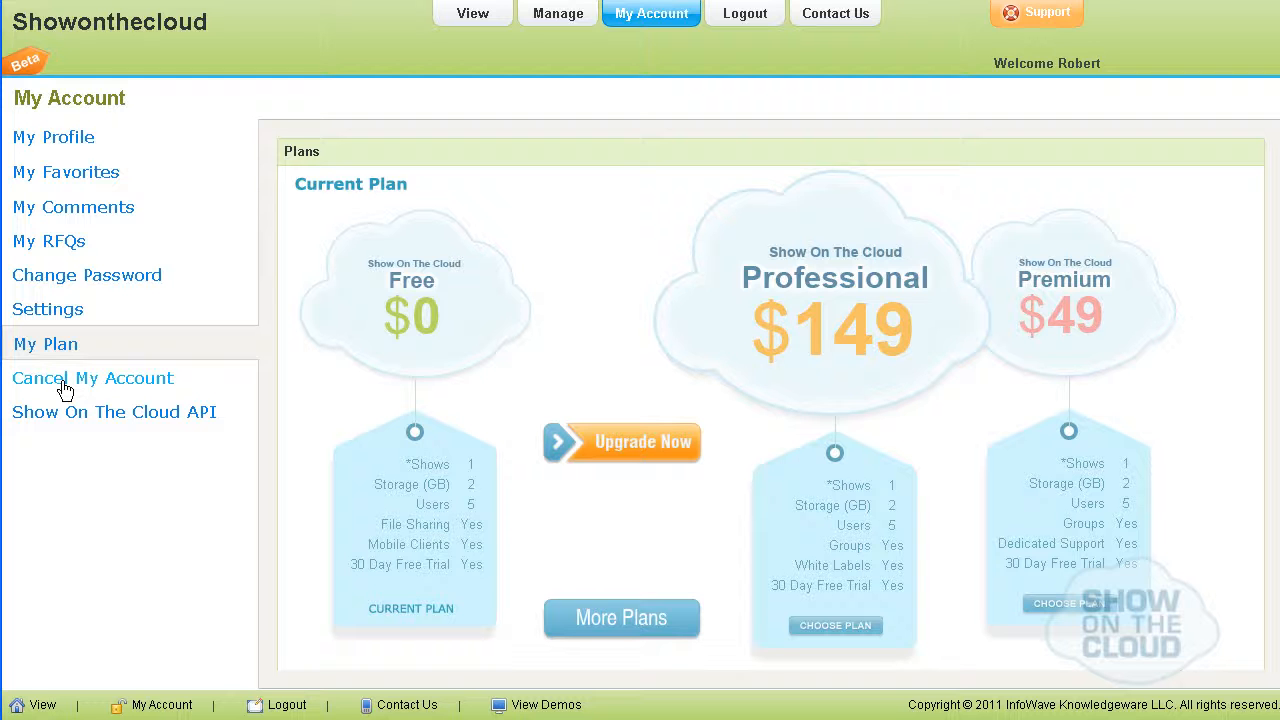
pyautogui.click(64, 389)
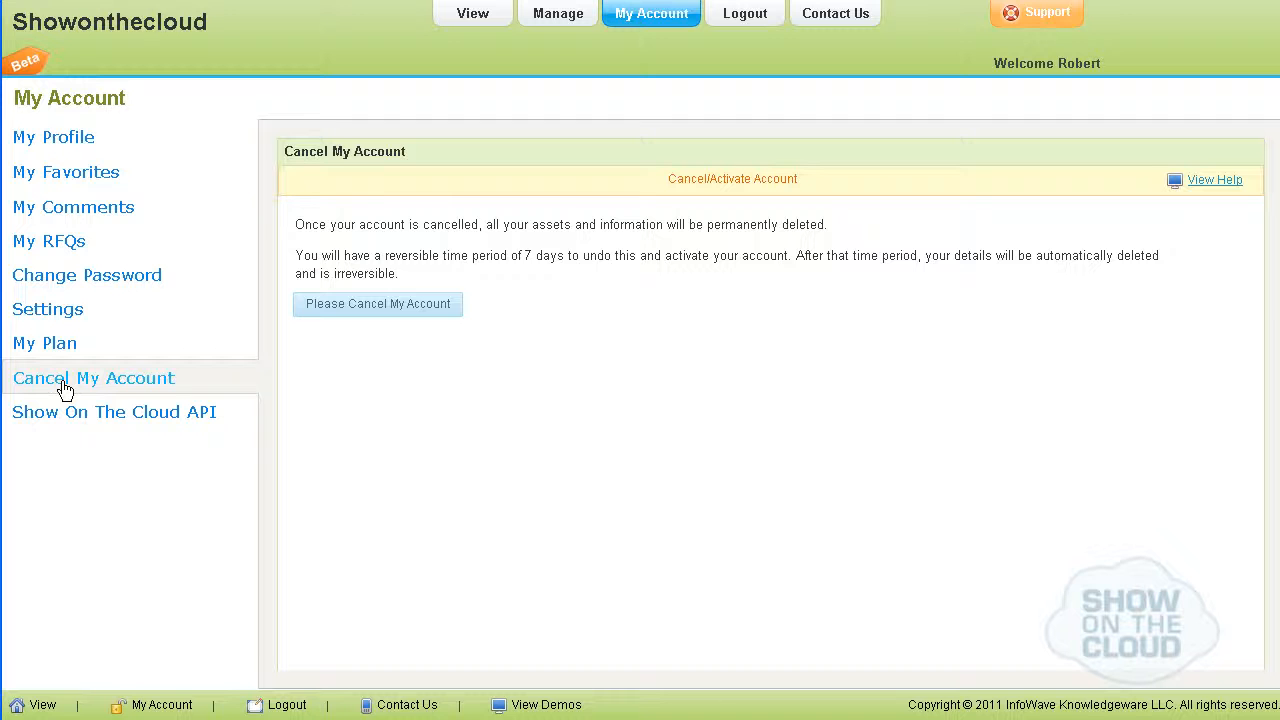
pyautogui.click(70, 425)
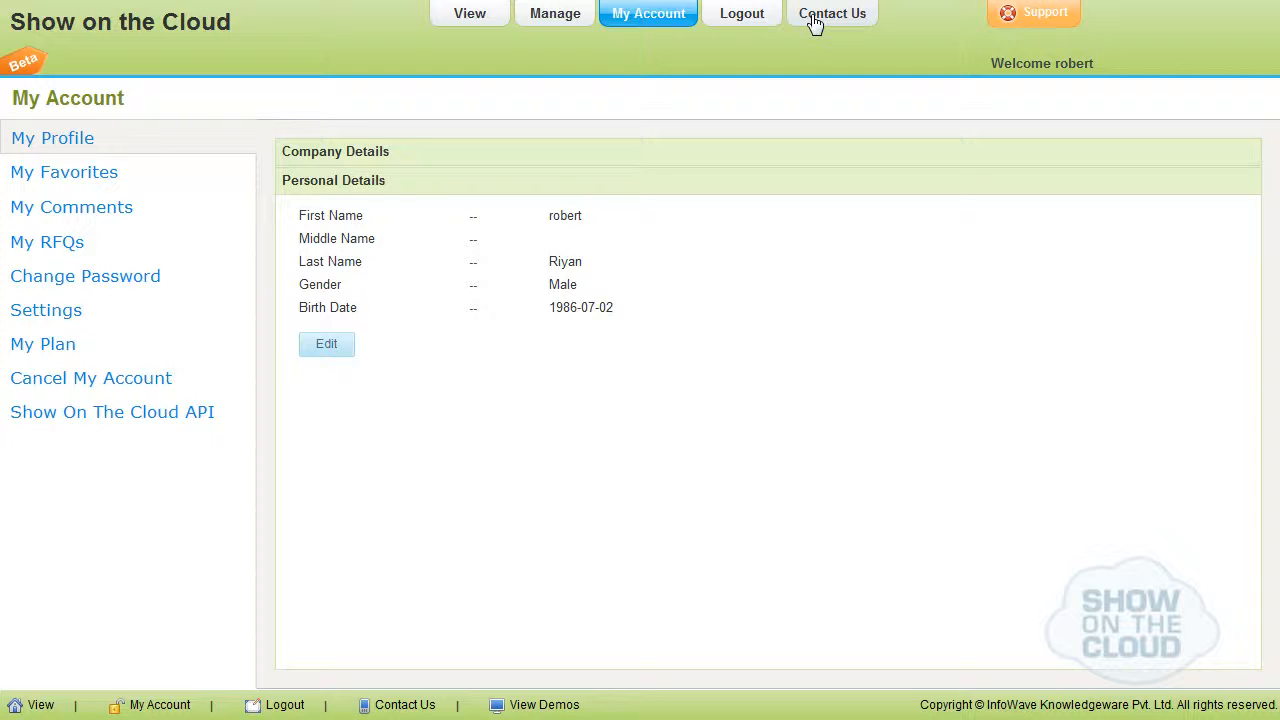
# View the Contact Us form and the support feedback form, closing each without sending anything.
pyautogui.click(815, 22)
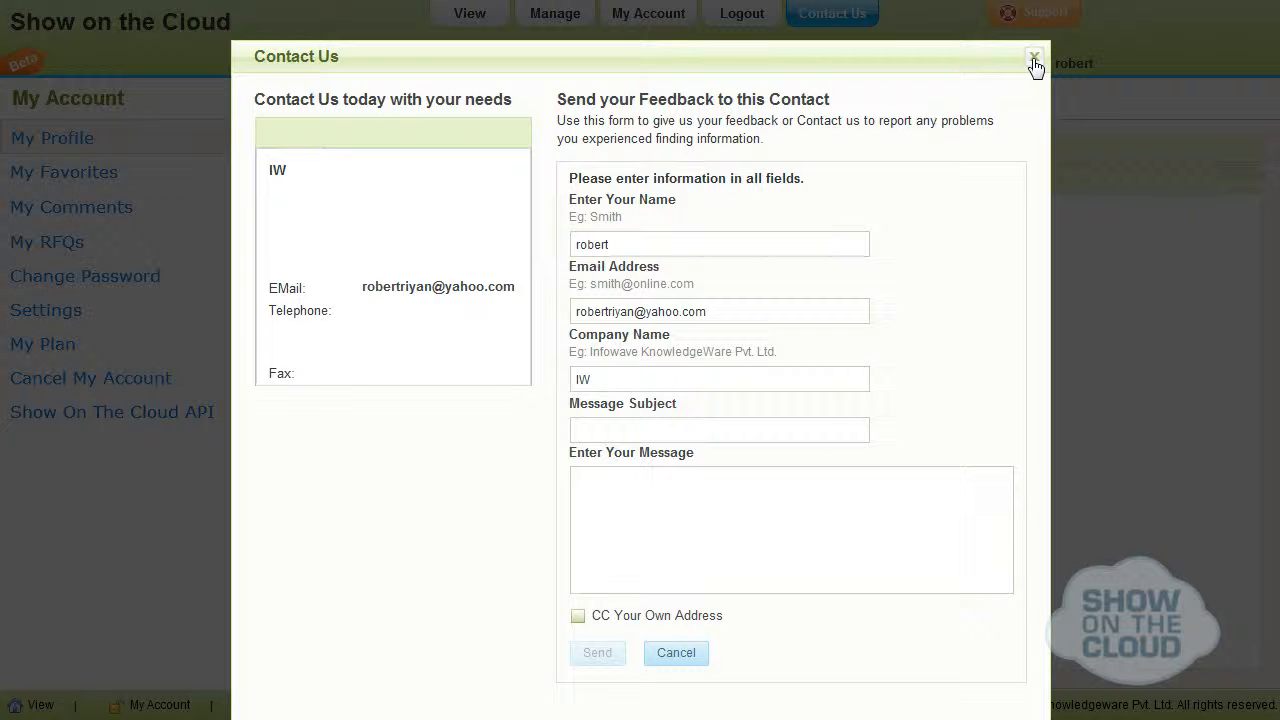
pyautogui.click(677, 653)
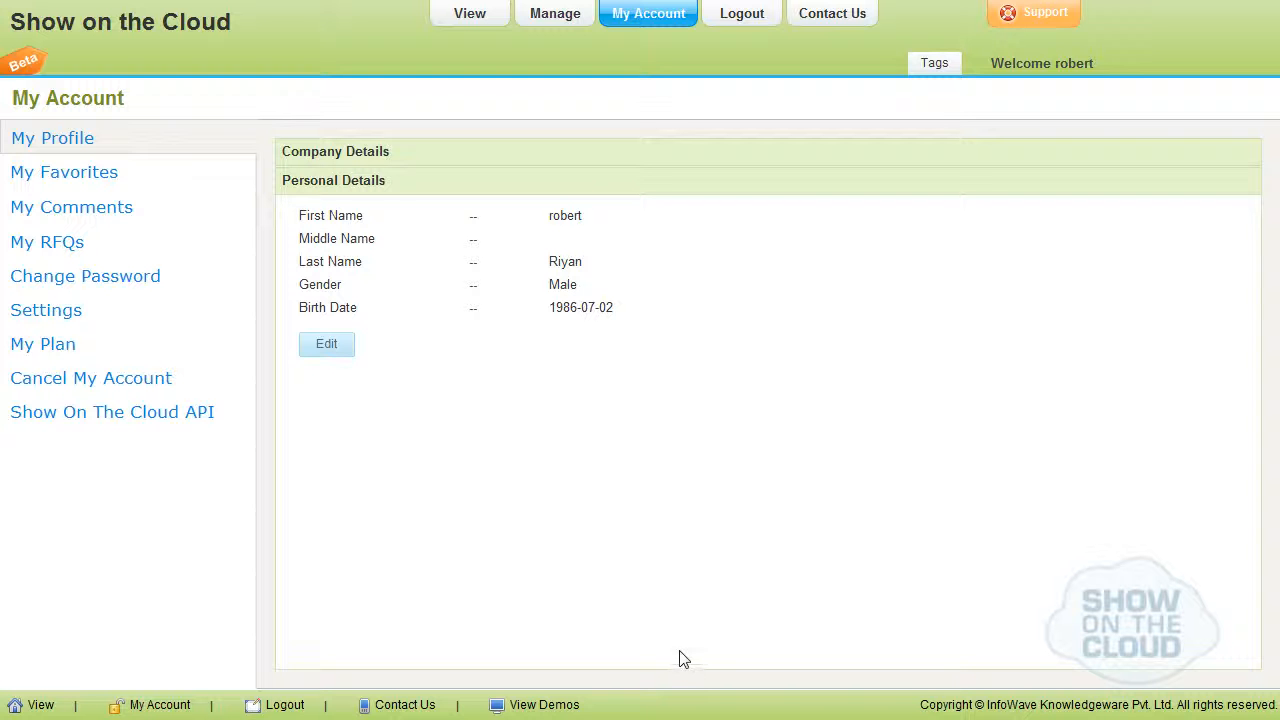
pyautogui.click(1016, 11)
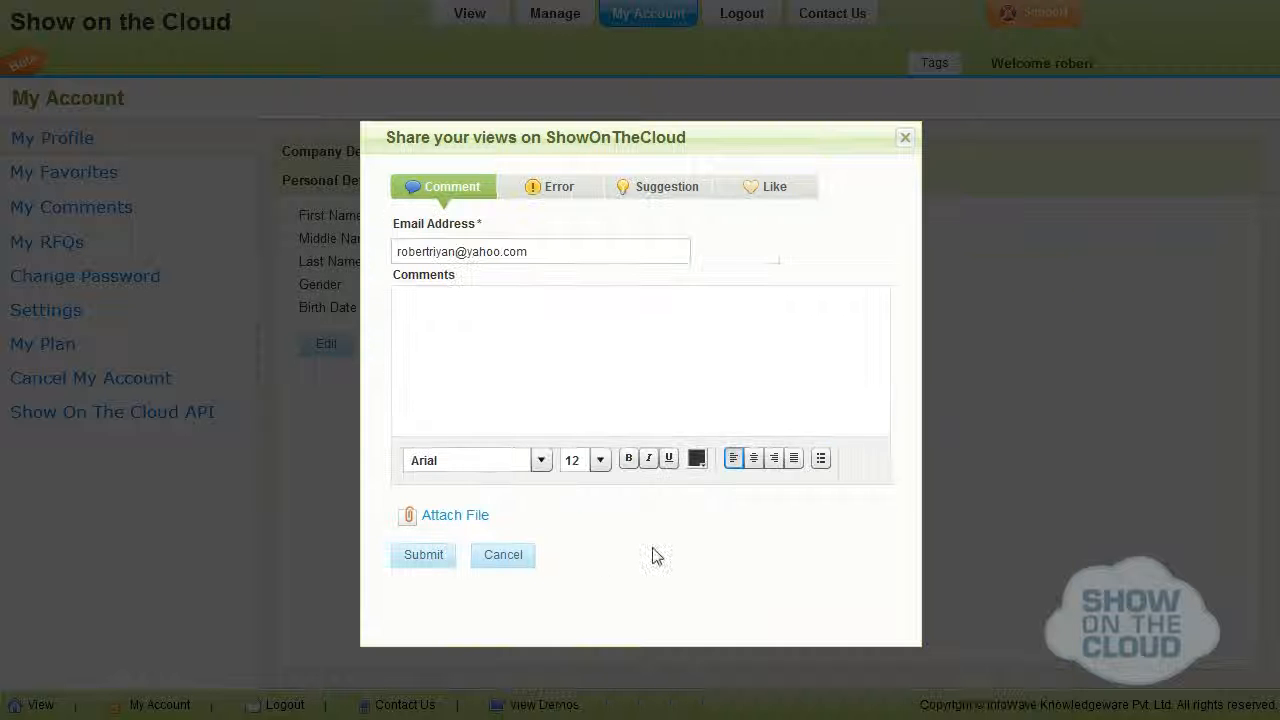
pyautogui.click(528, 562)
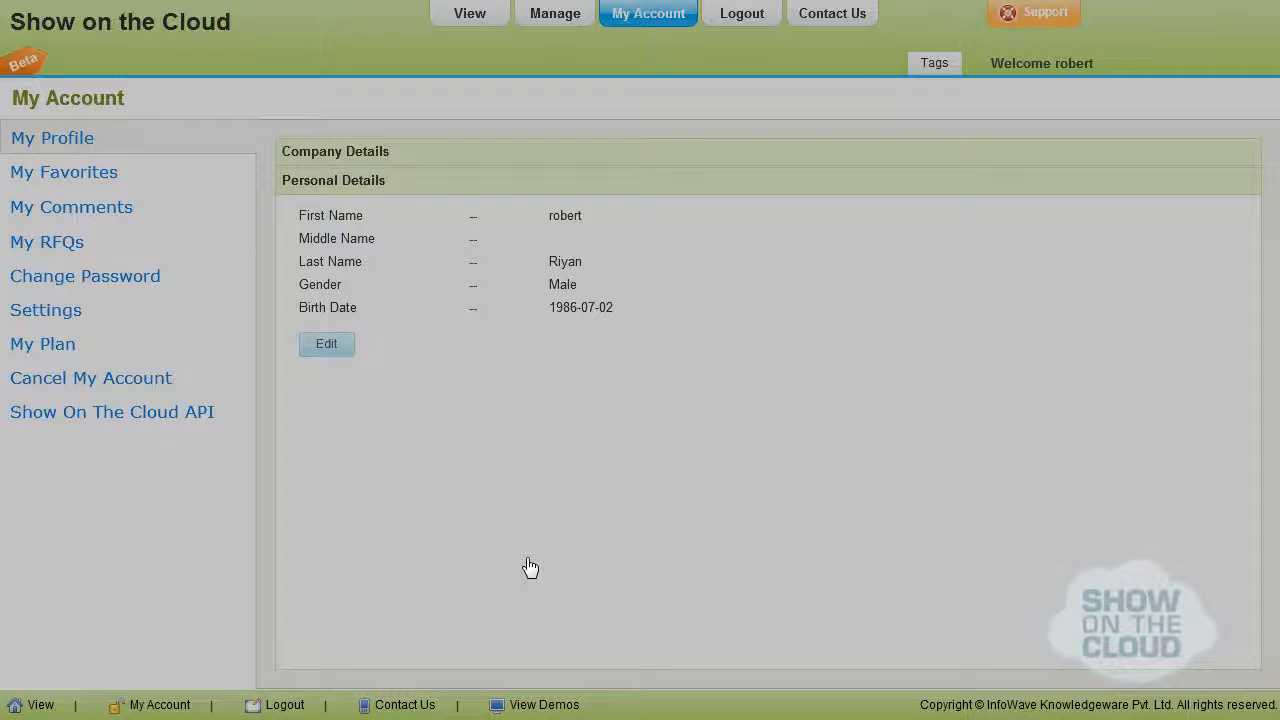